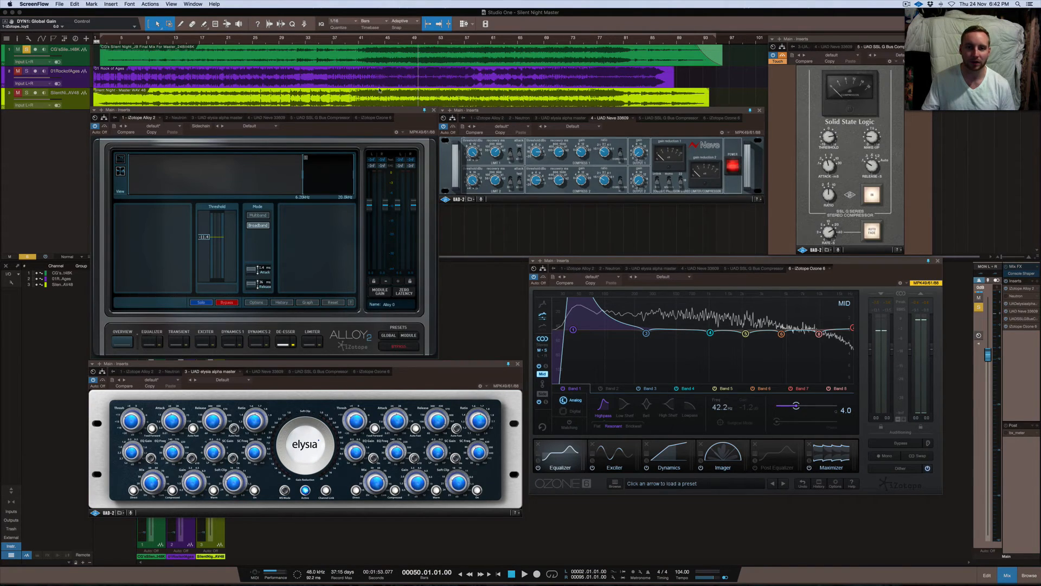
Step: Shift the Alloy 2 and Neve 33609 plug-in windows slightly lower, clear of the tracks, and bypass all insert effects globally
{"action": "left_click_drag", "start_coordinate": [353, 111], "coordinate": [351, 125]}
{"action": "left_click_drag", "start_coordinate": [531, 112], "coordinate": [533, 124]}
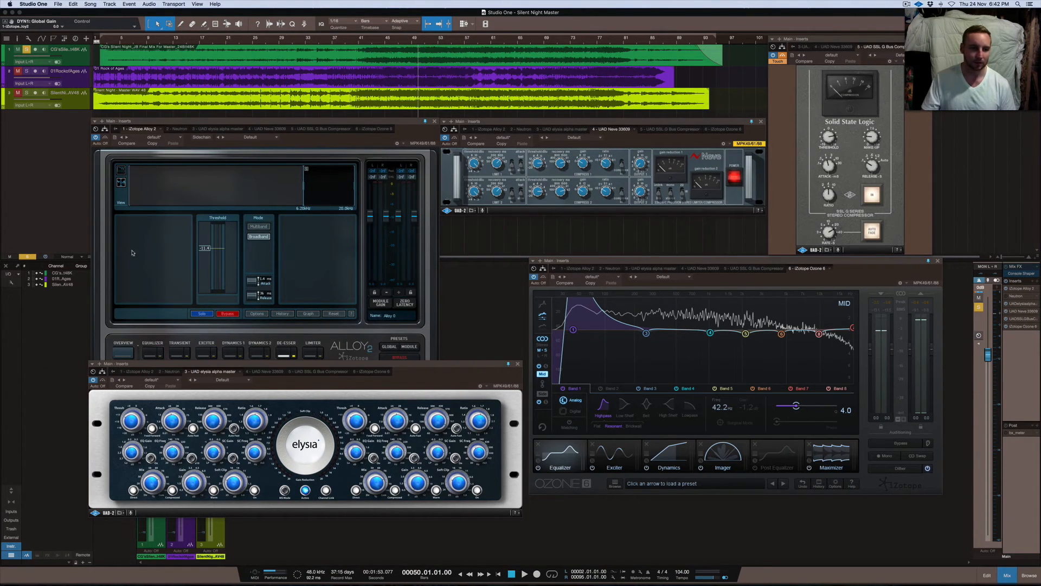
{"action": "left_click", "coordinate": [52, 257]}
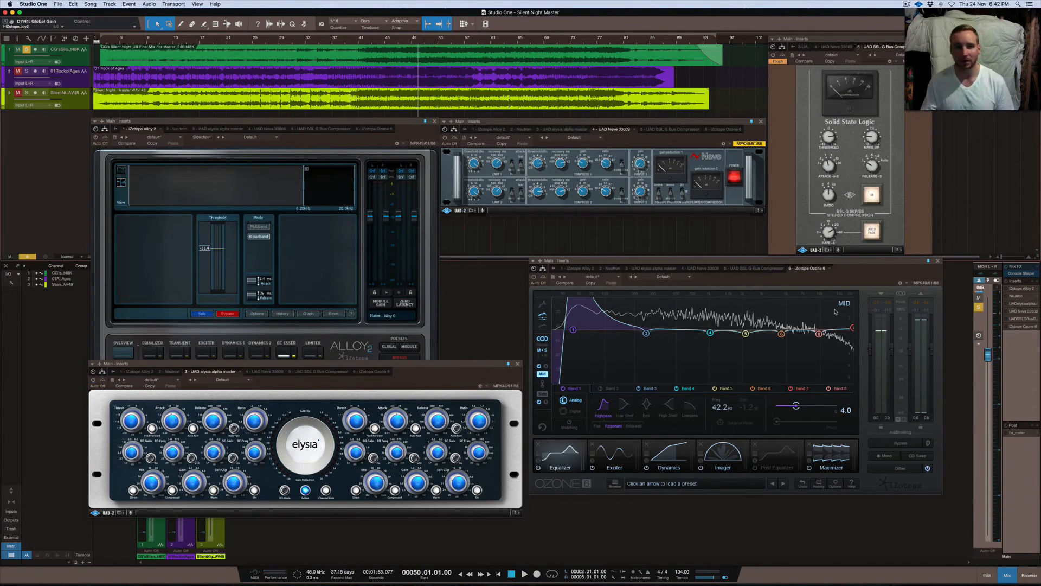
{"action": "left_click", "coordinate": [46, 258]}
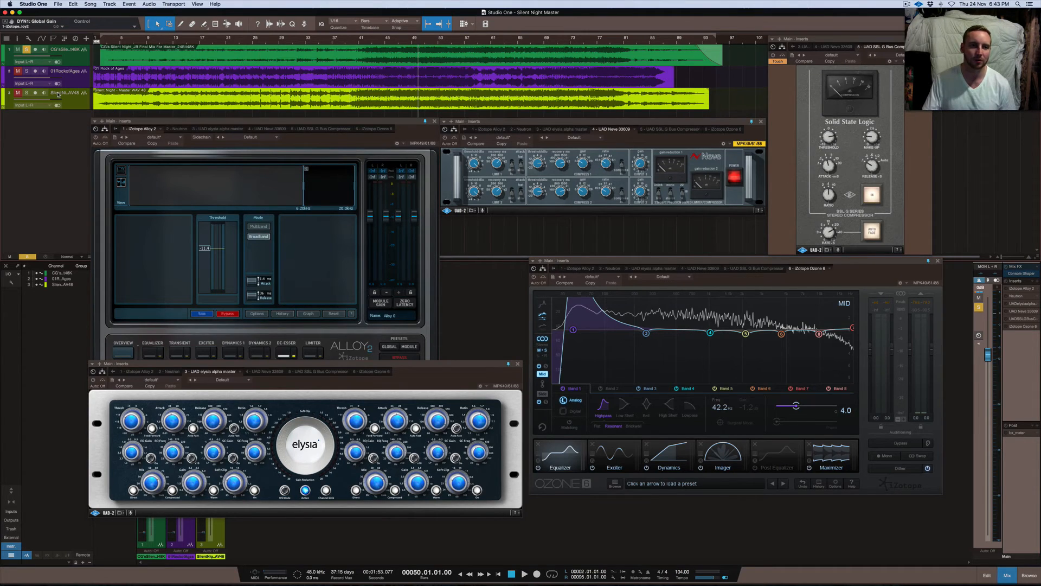
Step: Play the song and alternate the solo between the green mix track and the yellow Silent Night master track to compare them
{"action": "key", "text": "space"}
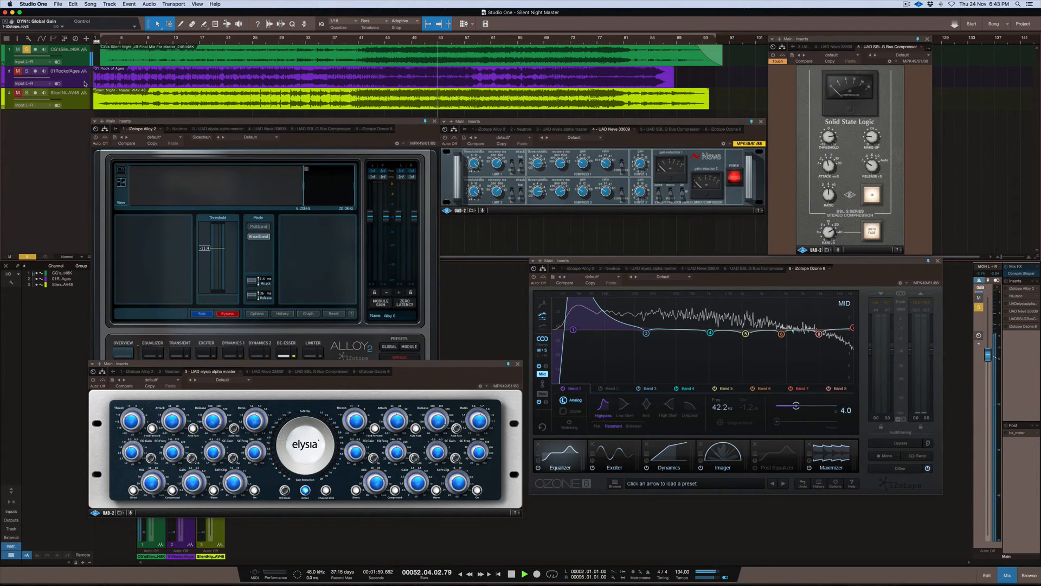
{"action": "left_click", "coordinate": [412, 41]}
{"action": "left_click", "coordinate": [26, 93]}
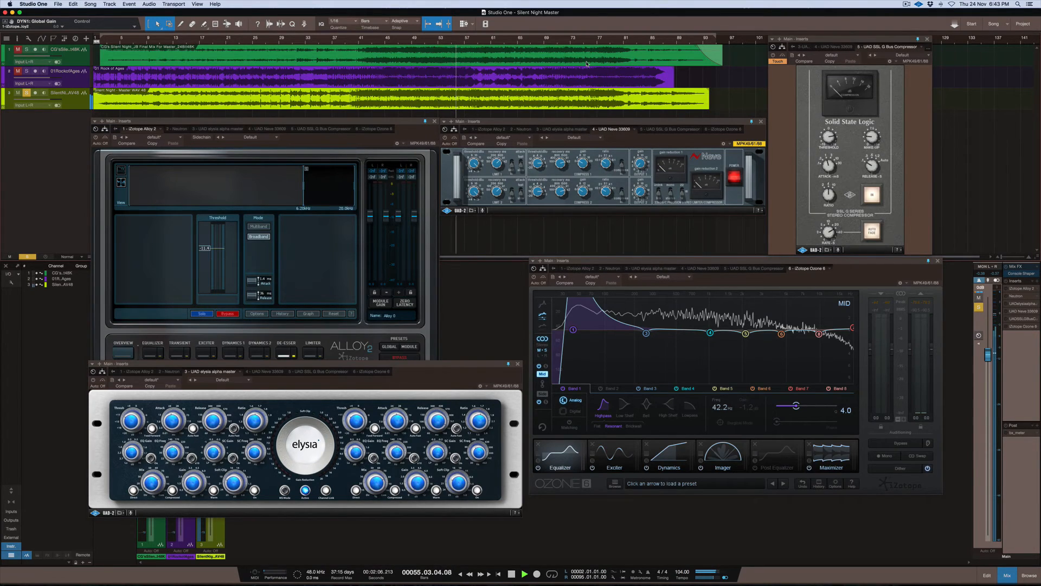
{"action": "left_click", "coordinate": [26, 49]}
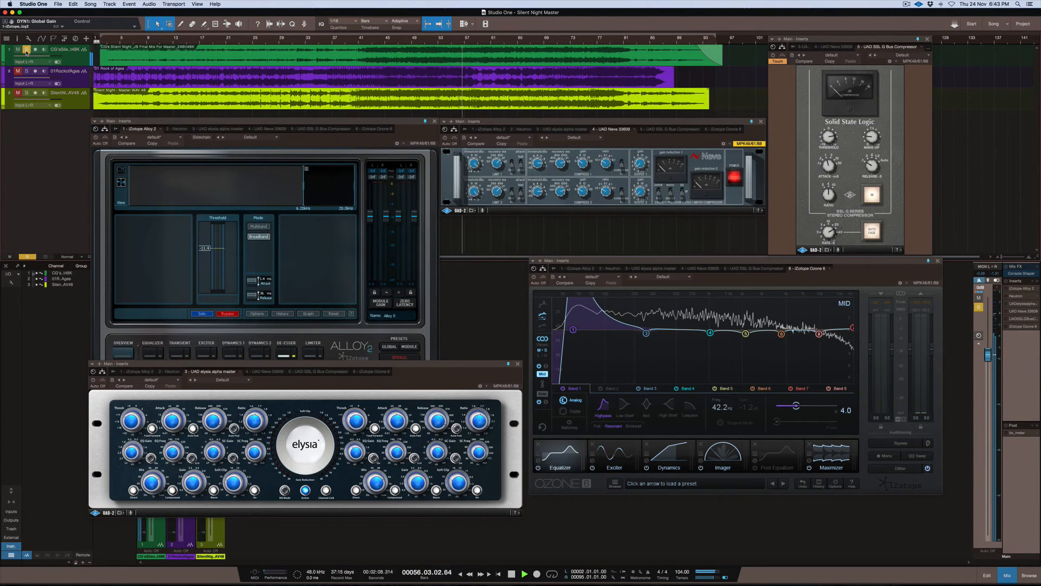
{"action": "left_click", "coordinate": [26, 93]}
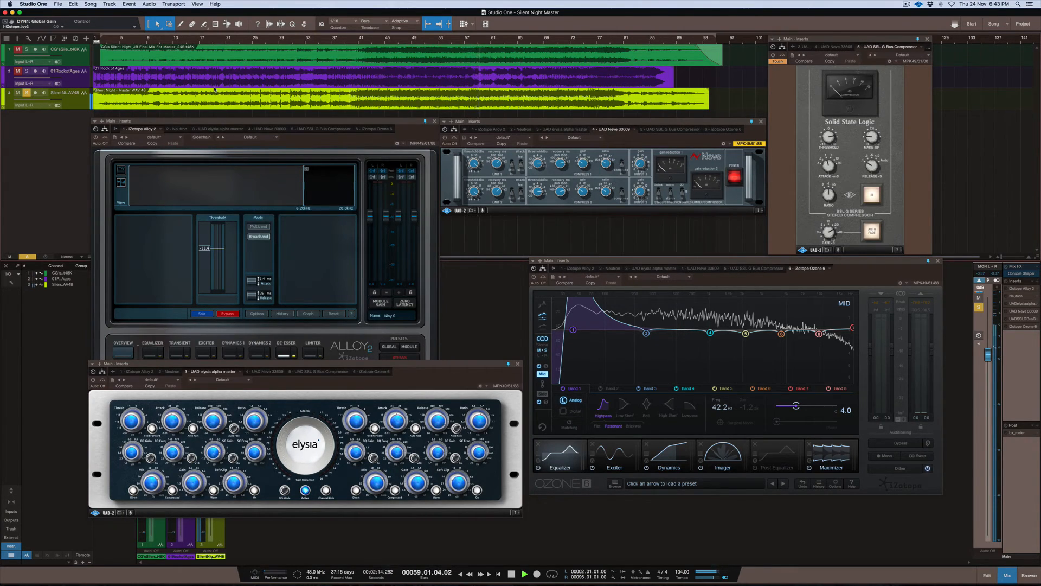
{"action": "key", "text": "space"}
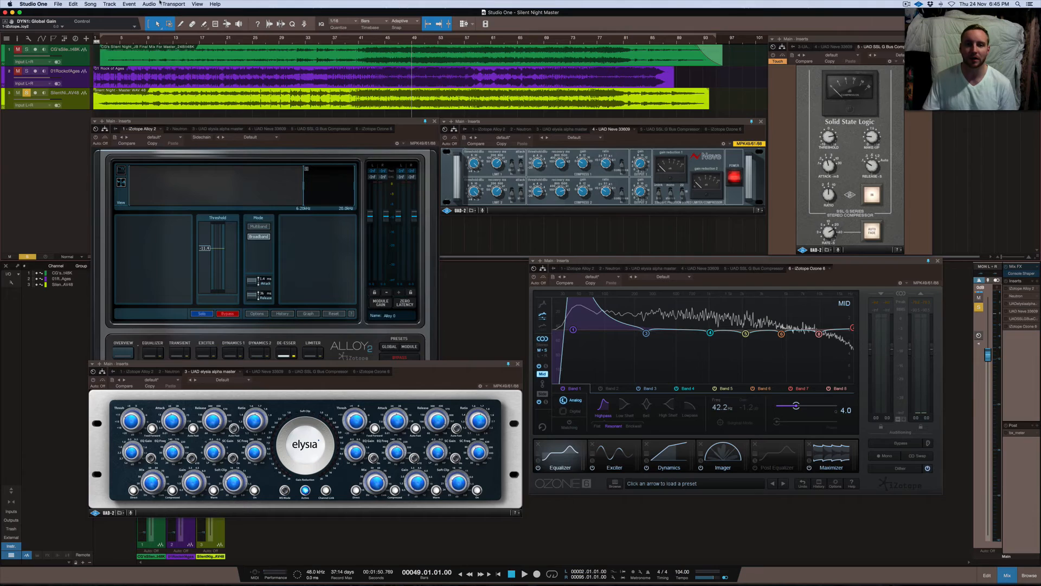
Step: Re-enable all insert effects and play the mix through the main bus mastering chain
{"action": "left_click", "coordinate": [301, 123]}
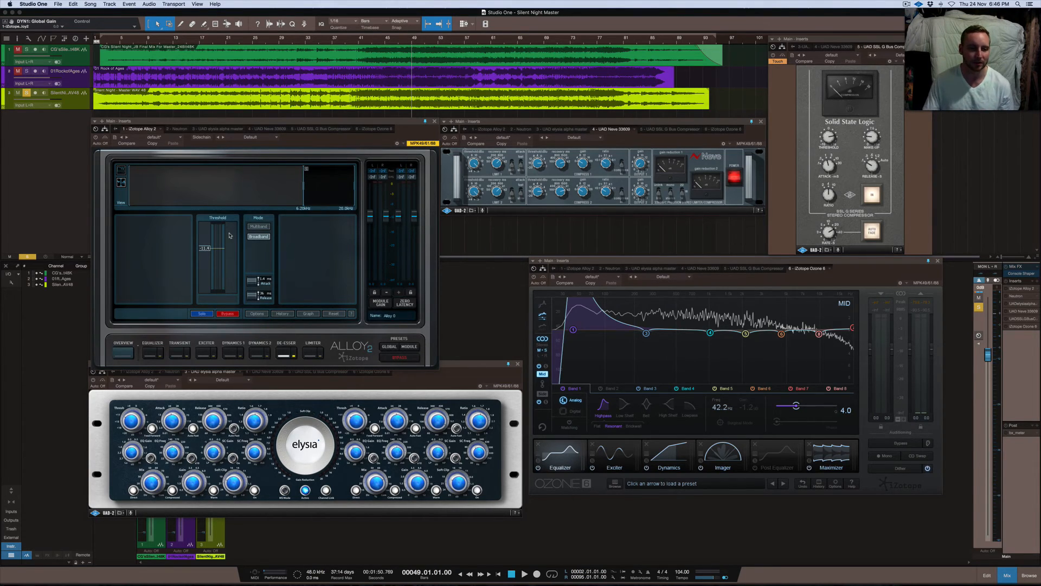
{"action": "left_click", "coordinate": [46, 257]}
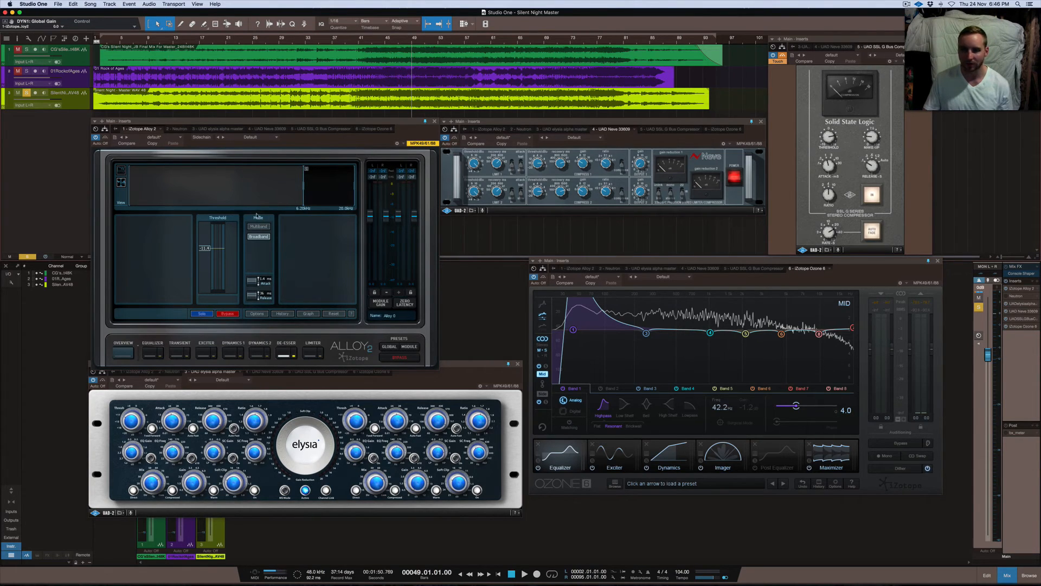
{"action": "key", "text": "space"}
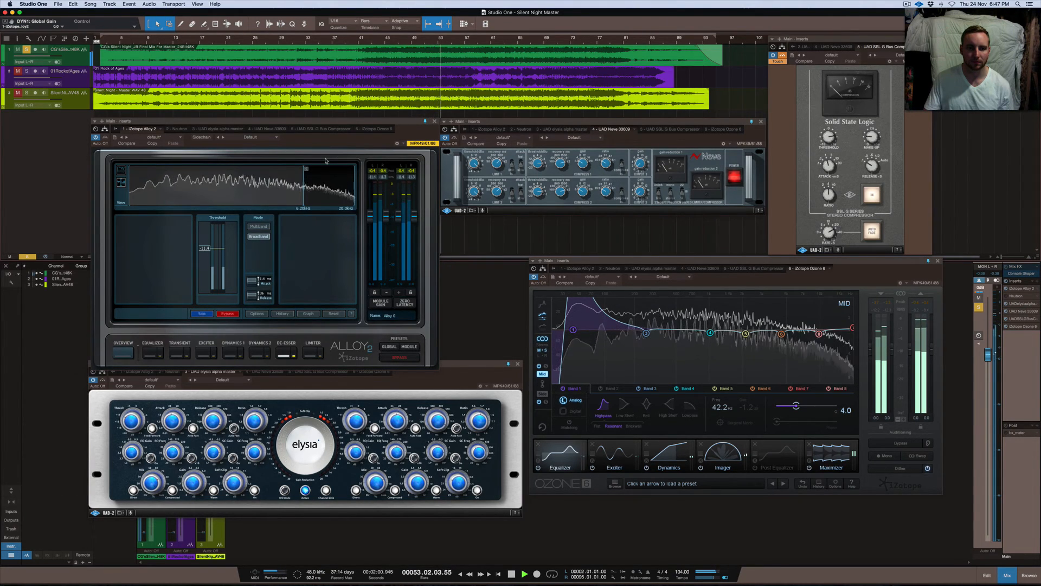
{"action": "key", "text": "space"}
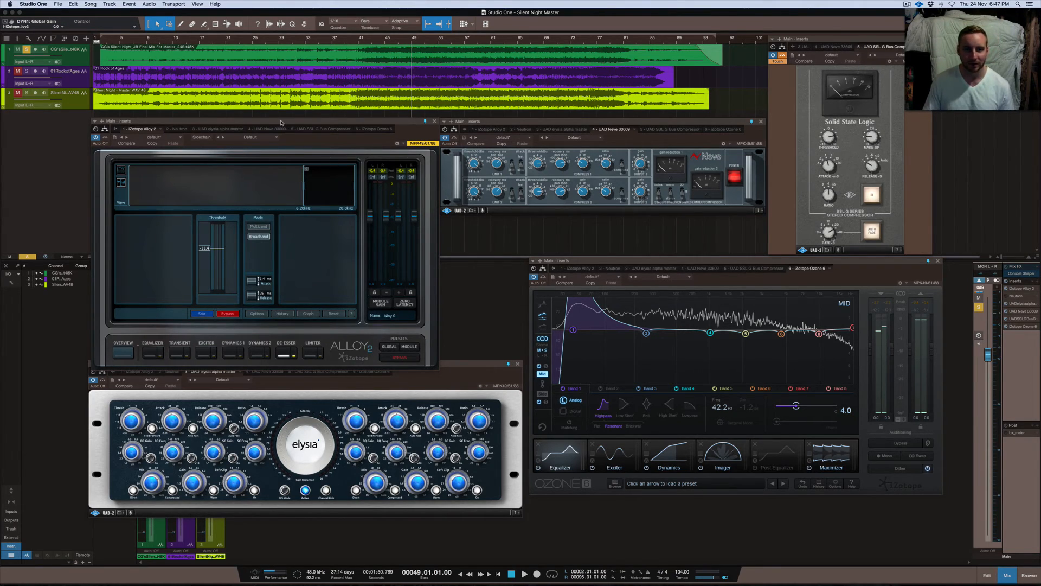
Step: Review Alloy 2's Dynamics 1 and De-Esser modules, toggling the Dynamics 1 bypass, and close the Alloy 2 window
{"action": "left_click_drag", "start_coordinate": [281, 123], "coordinate": [274, 119]}
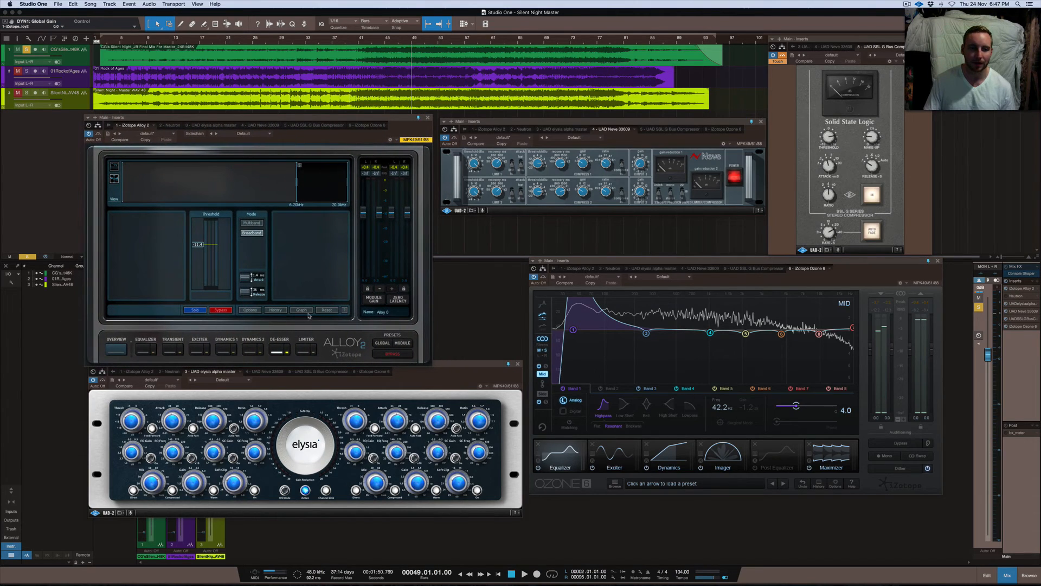
{"action": "left_click", "coordinate": [227, 350]}
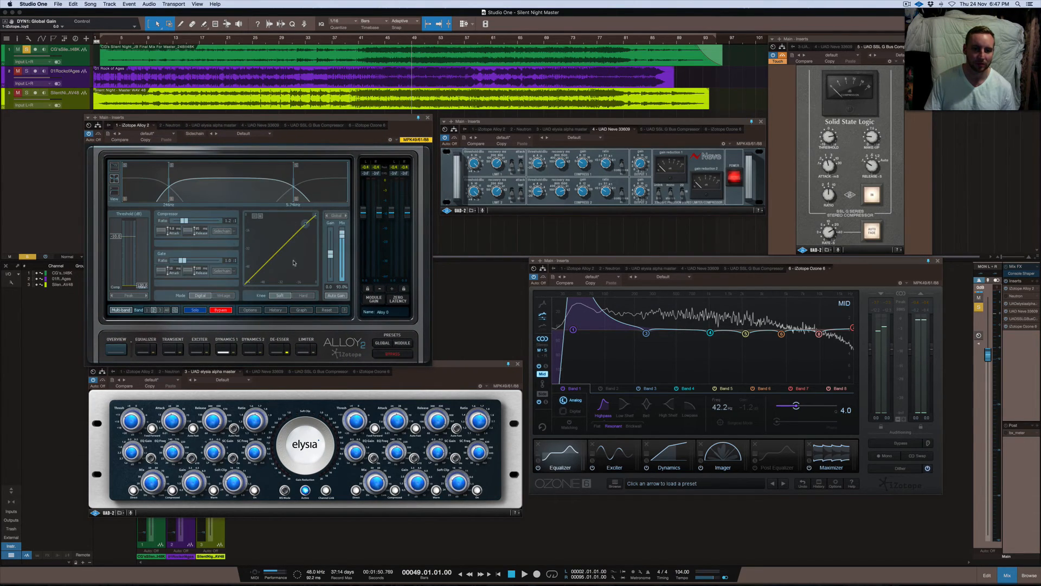
{"action": "left_click", "coordinate": [234, 351]}
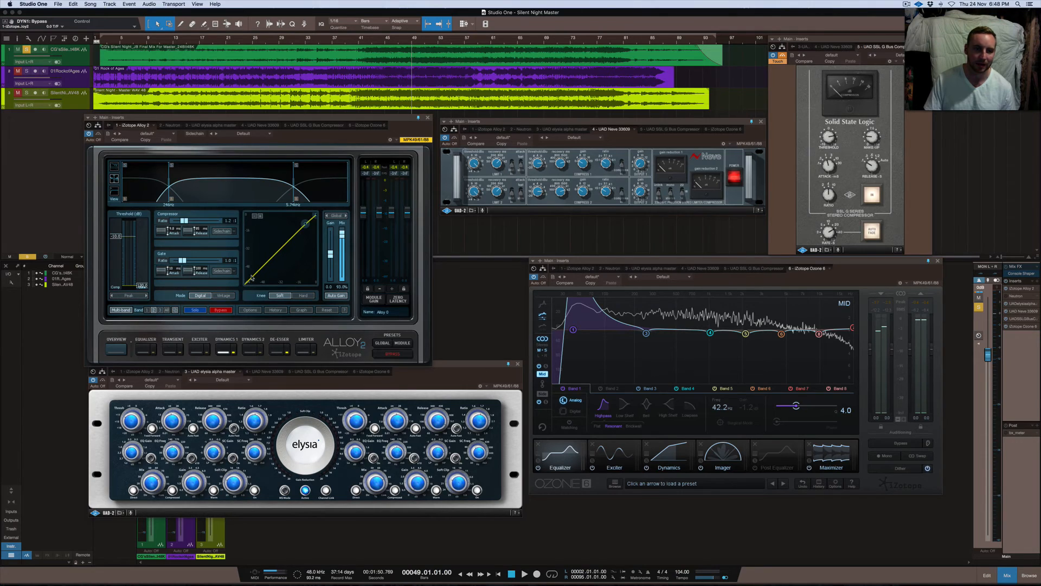
{"action": "left_click", "coordinate": [274, 350]}
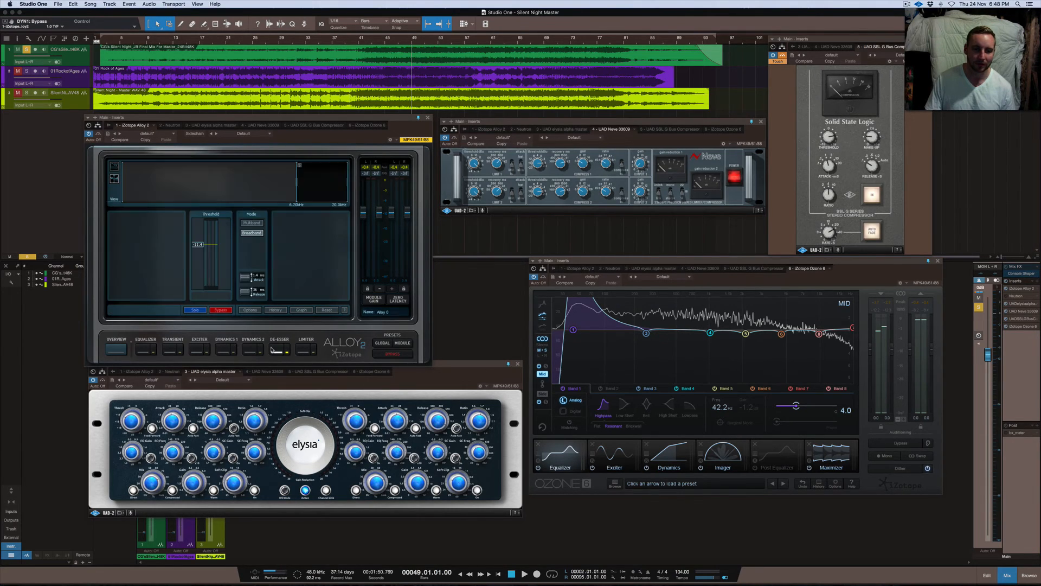
{"action": "left_click", "coordinate": [429, 118]}
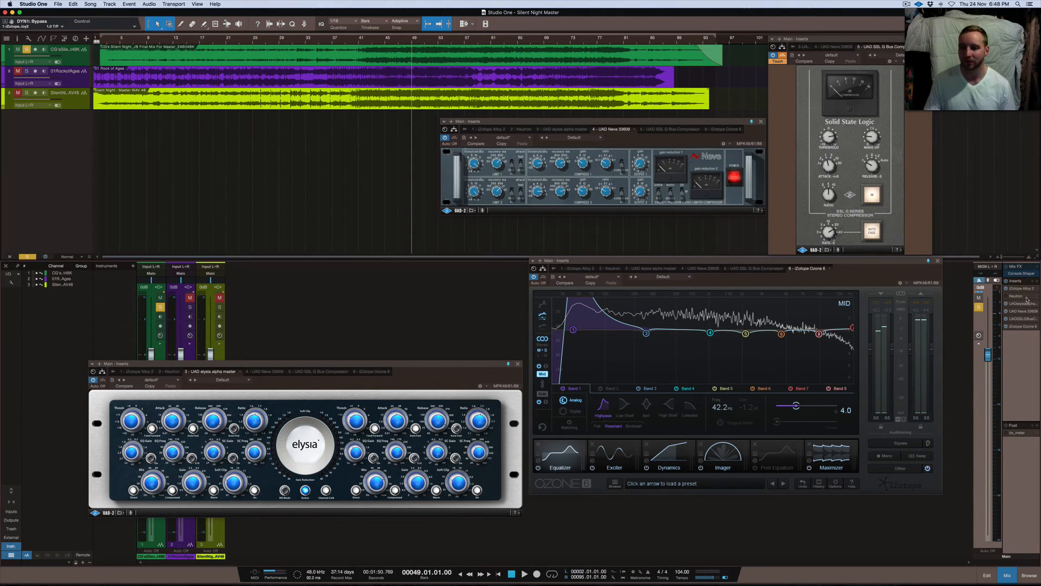
Step: Place the Neutron window in the space freed by Alloy 2 and bypass its Compressor 1 module
{"action": "left_click_drag", "start_coordinate": [751, 269], "coordinate": [224, 112]}
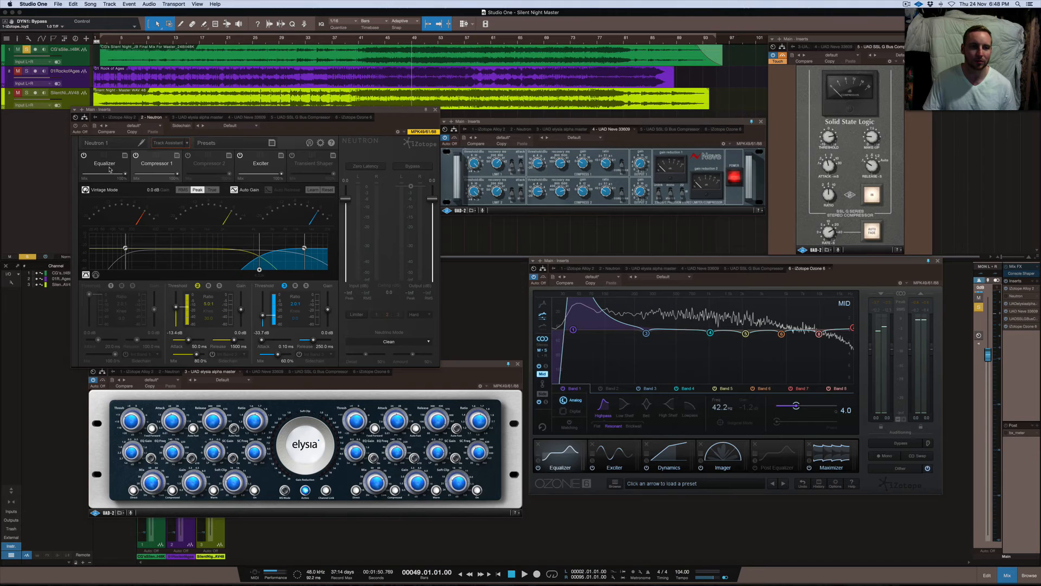
{"action": "left_click", "coordinate": [136, 156]}
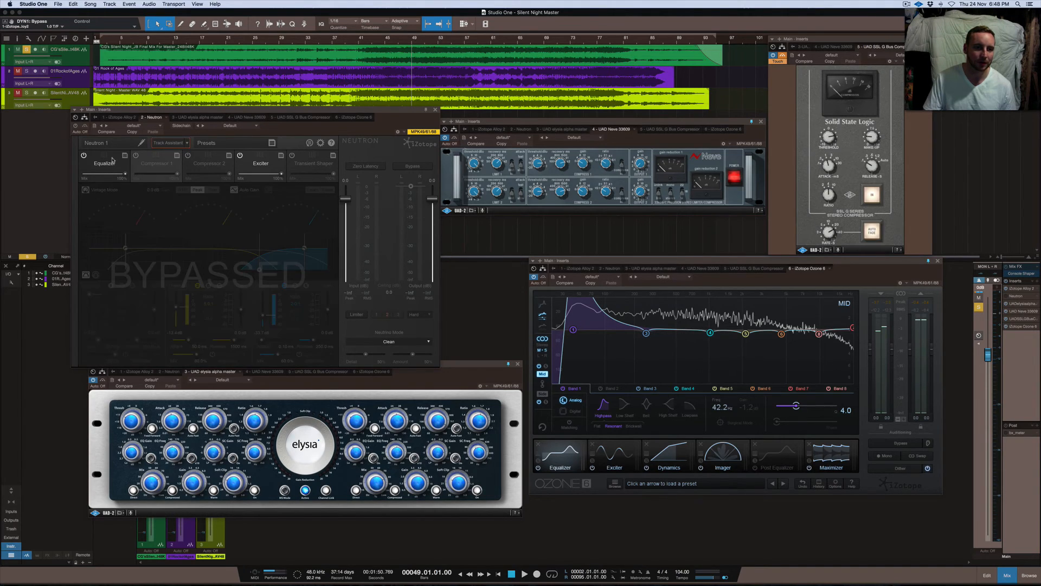
Step: Show Neutron's Equalizer with the low-cut band selected and set the Track Assistant mode to Medium
{"action": "left_click", "coordinate": [112, 159]}
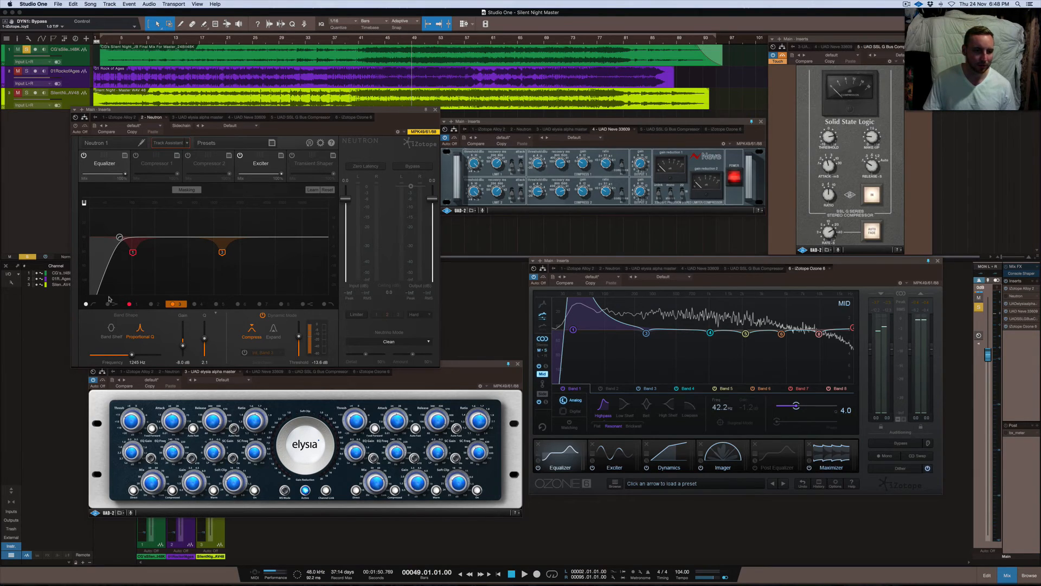
{"action": "left_click", "coordinate": [93, 304]}
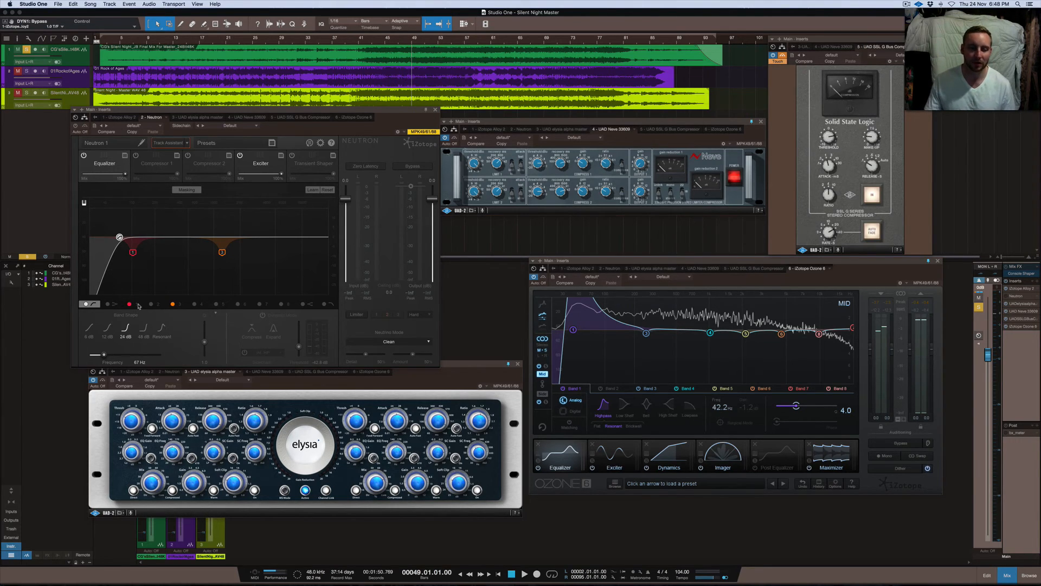
{"action": "left_click", "coordinate": [186, 143]}
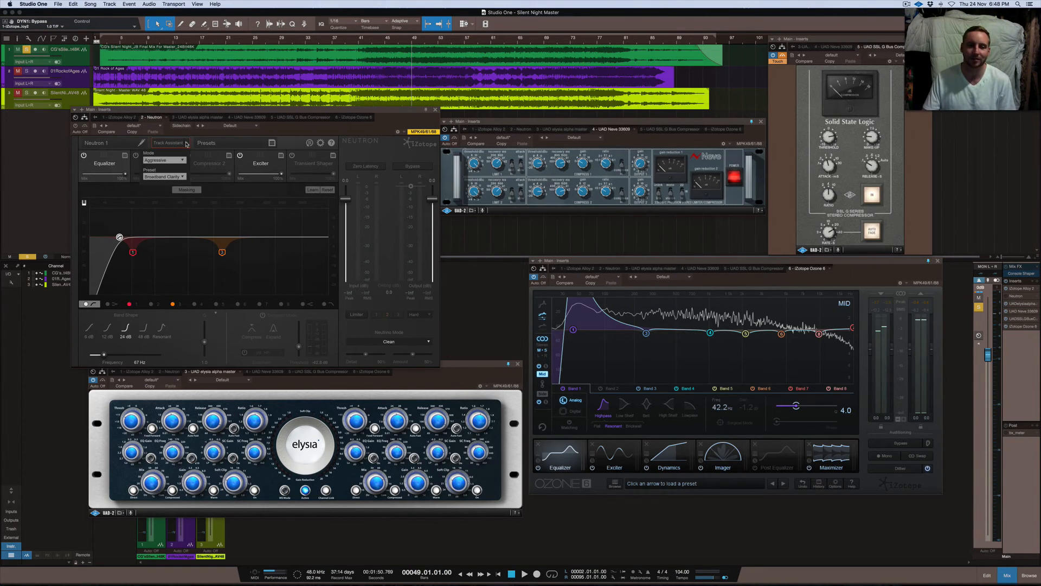
{"action": "left_click", "coordinate": [174, 160]}
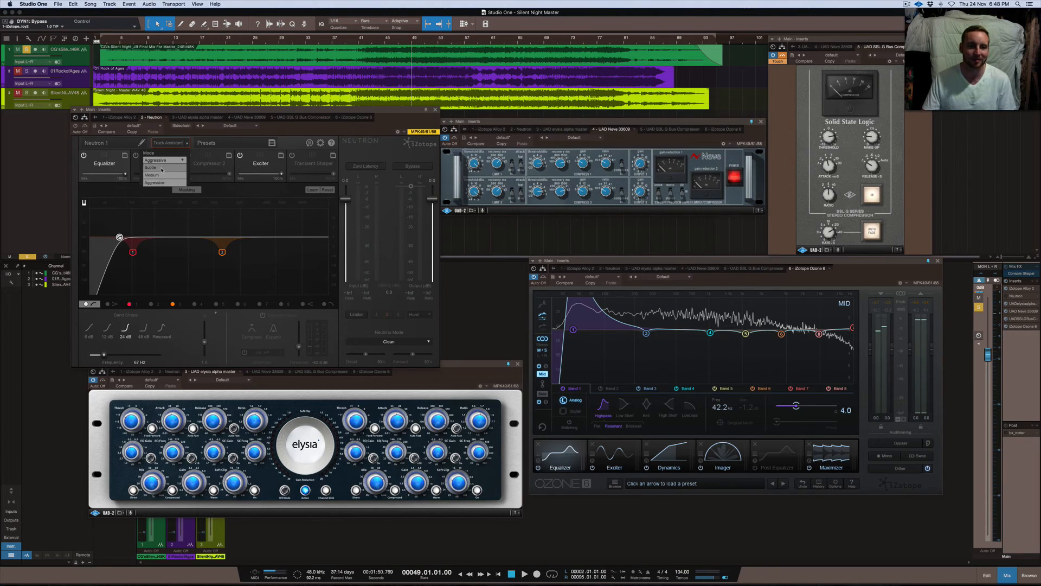
{"action": "left_click", "coordinate": [159, 176]}
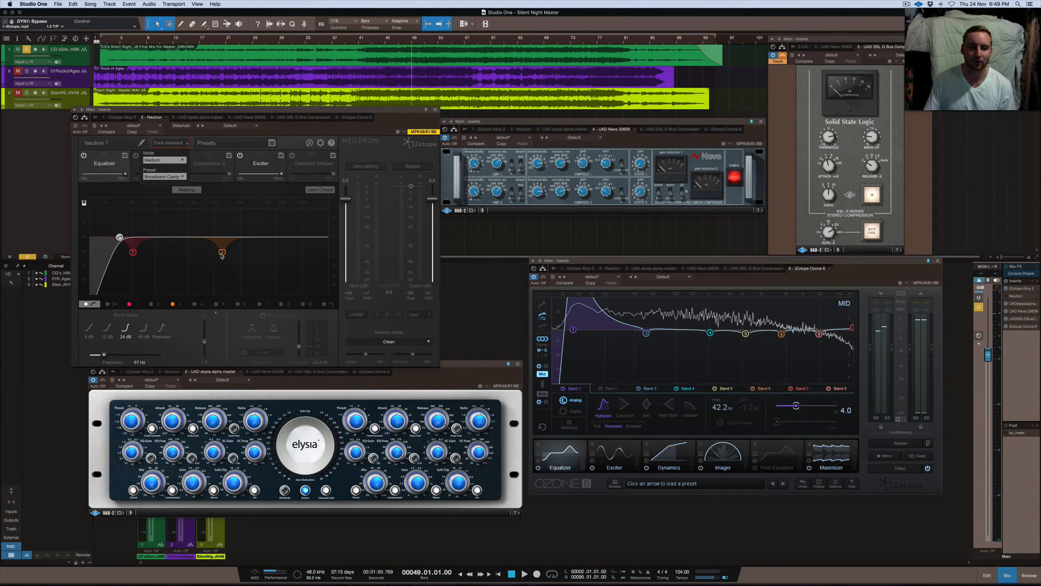
Step: Inspect the settings of the two dynamic cut bands in Neutron's Equalizer
{"action": "left_click", "coordinate": [222, 253]}
{"action": "left_click", "coordinate": [134, 253]}
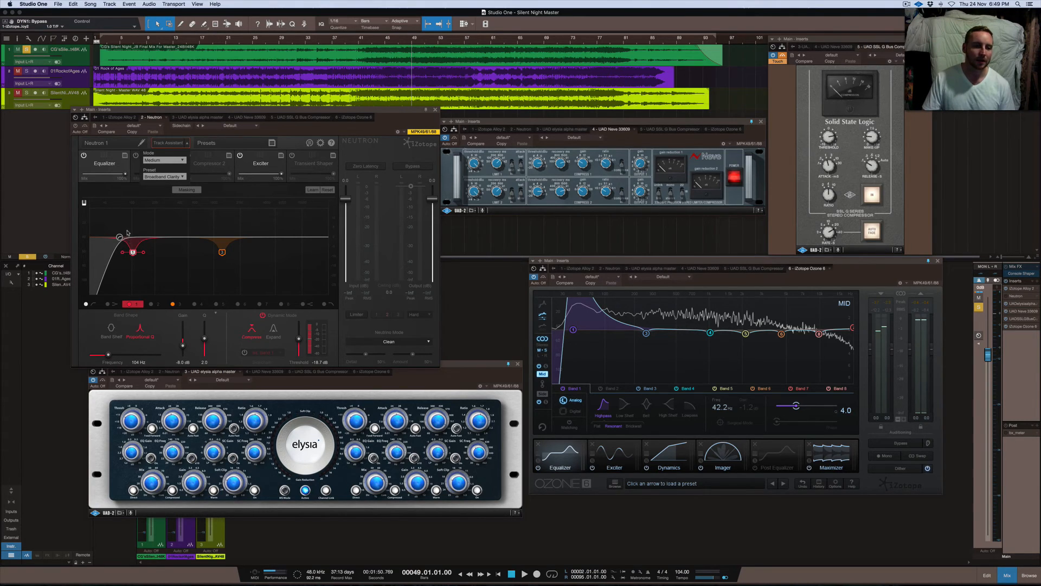
{"action": "left_click", "coordinate": [222, 252]}
{"action": "mouse_move", "coordinate": [223, 253]}
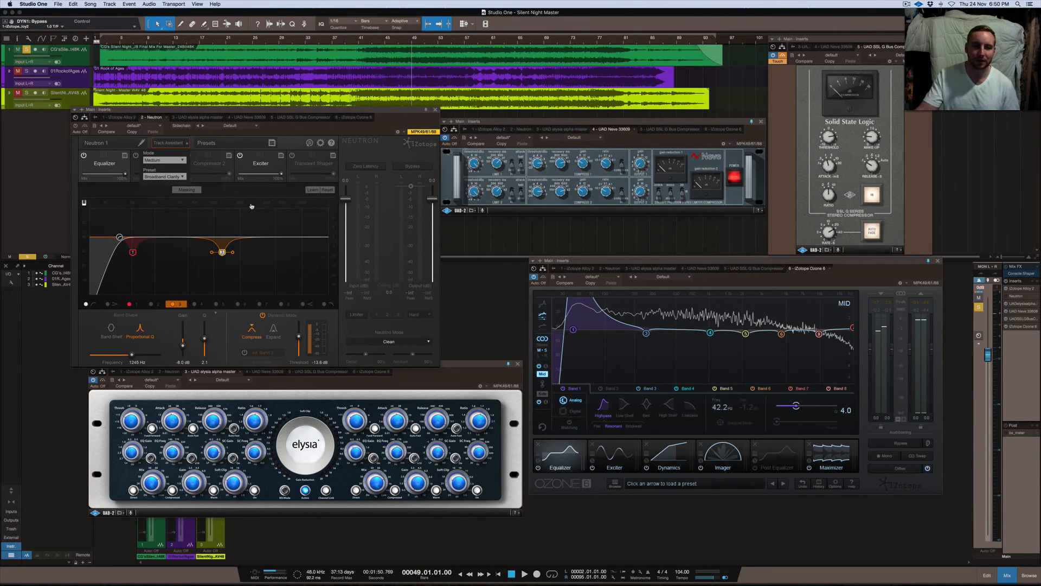
Step: Bypass Neutron's Exciter module and reactivate Compressor 1 with its settings shown
{"action": "left_click", "coordinate": [264, 163]}
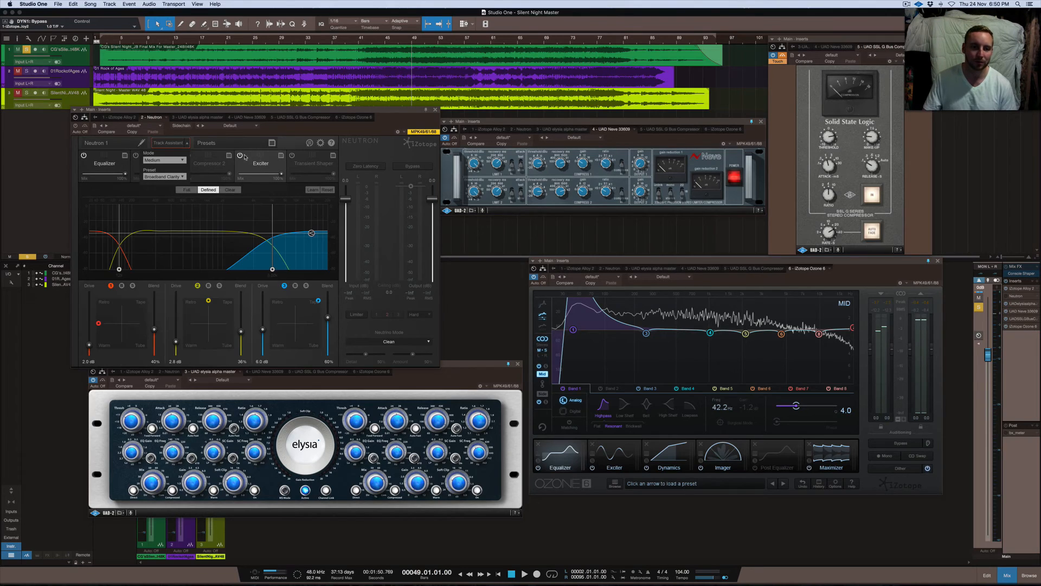
{"action": "left_click", "coordinate": [239, 156]}
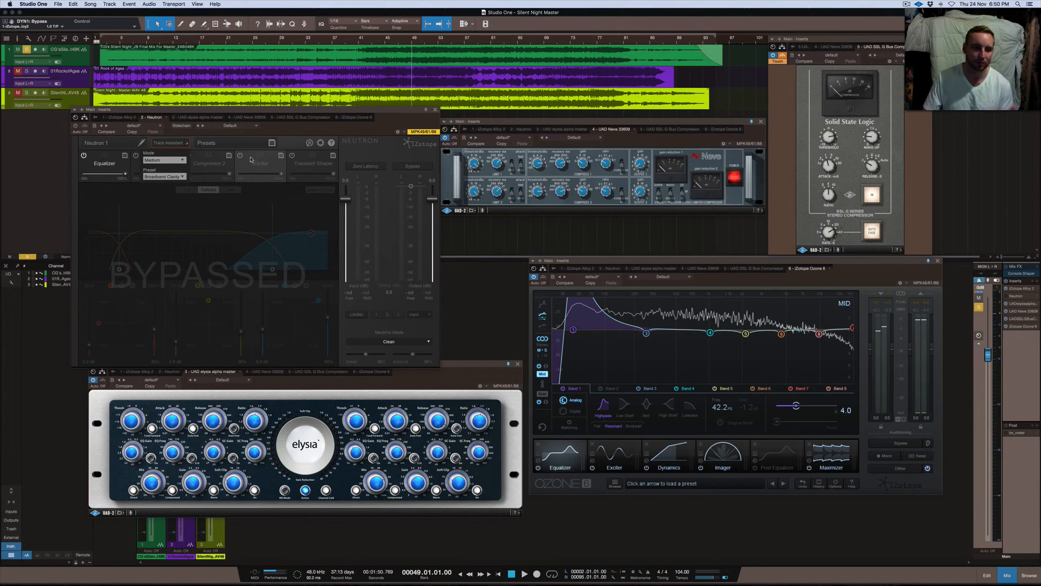
{"action": "left_click", "coordinate": [186, 143]}
{"action": "left_click", "coordinate": [136, 155]}
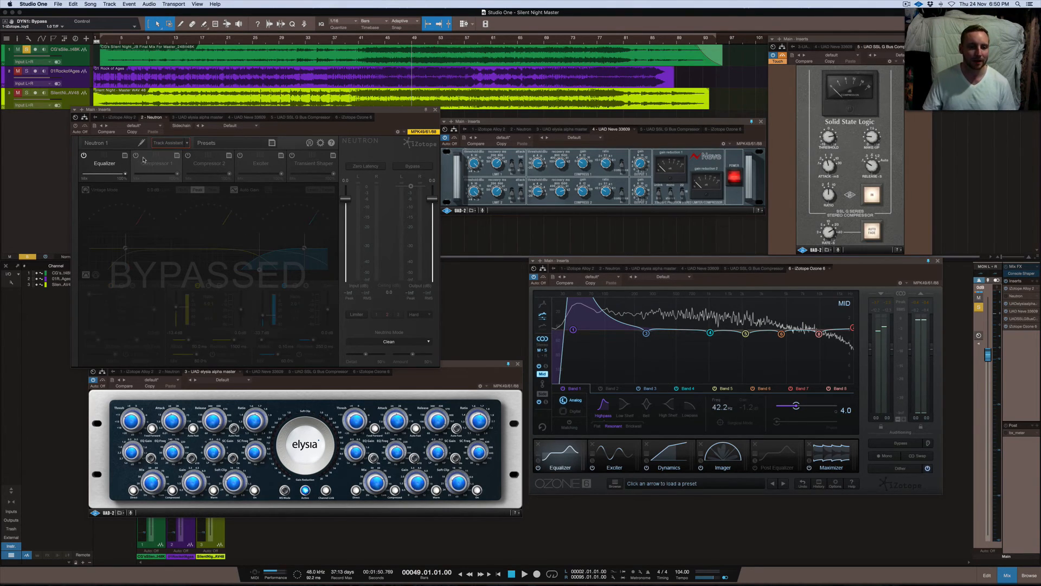
{"action": "left_click", "coordinate": [144, 163]}
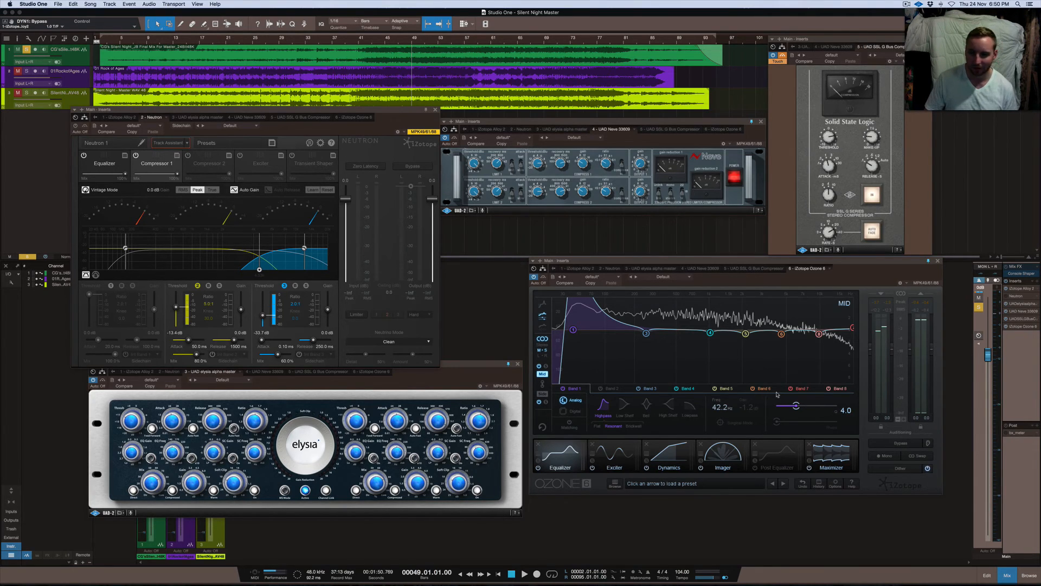
Step: Shorten the mid band's attack in Neutron's Compressor 1 to about 43 ms and select the high band
{"action": "left_click", "coordinate": [189, 343]}
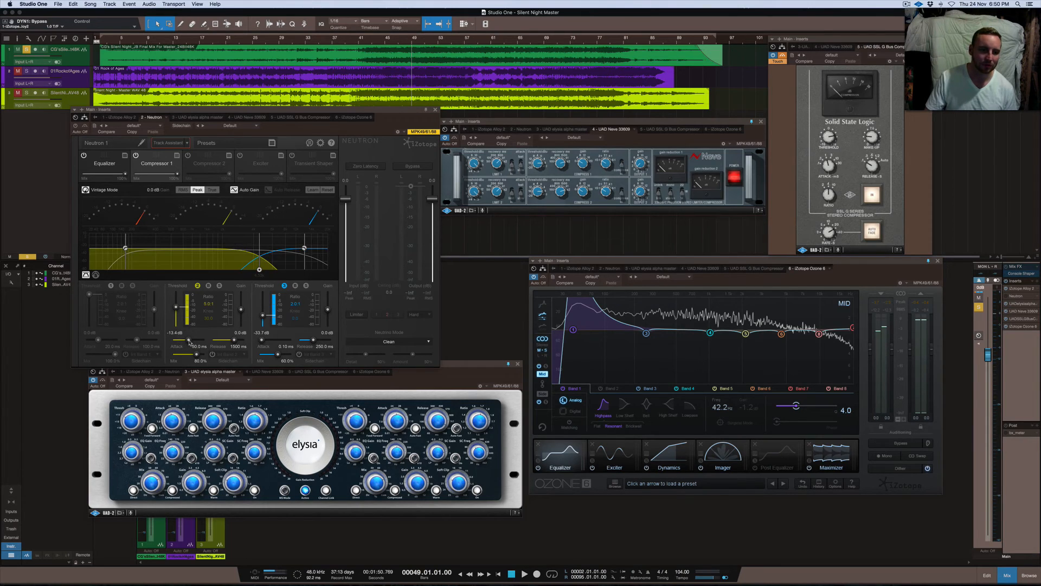
{"action": "left_click_drag", "start_coordinate": [187, 340], "coordinate": [188, 341]}
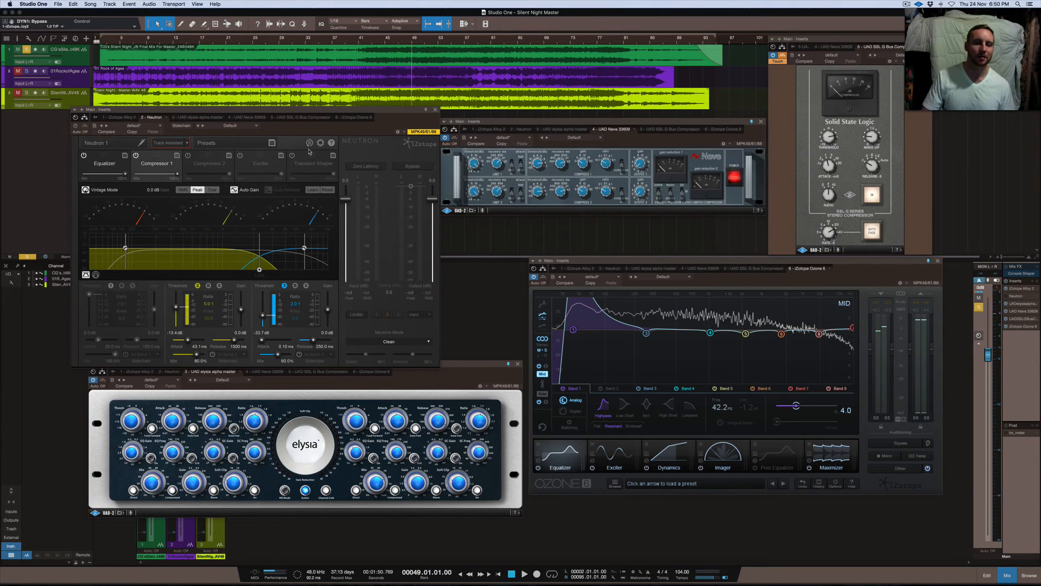
{"action": "left_click", "coordinate": [262, 341]}
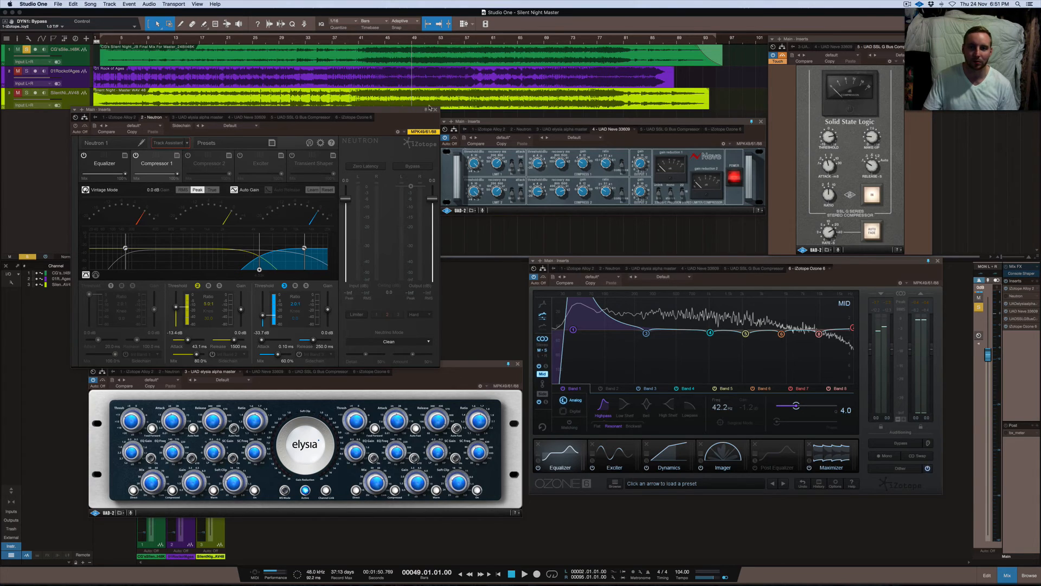
Step: Reopen the Alloy 2 insert and place its window beside Neutron
{"action": "left_click", "coordinate": [1023, 289]}
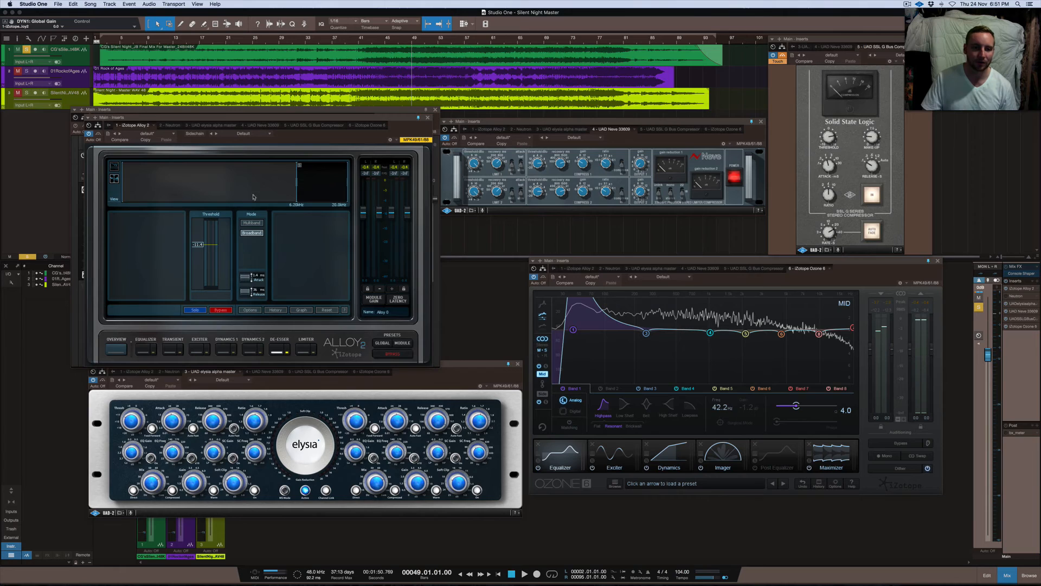
{"action": "left_click_drag", "start_coordinate": [273, 118], "coordinate": [723, 150]}
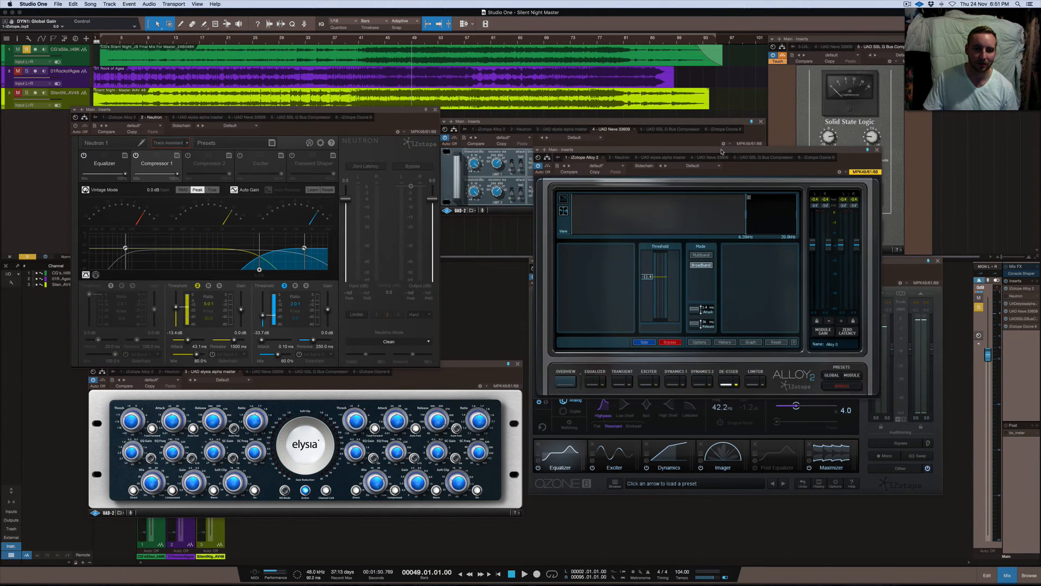
Step: Close the Neutron and Alloy 2 windows and bring the elysia alpha master window to the front
{"action": "left_click", "coordinate": [261, 341]}
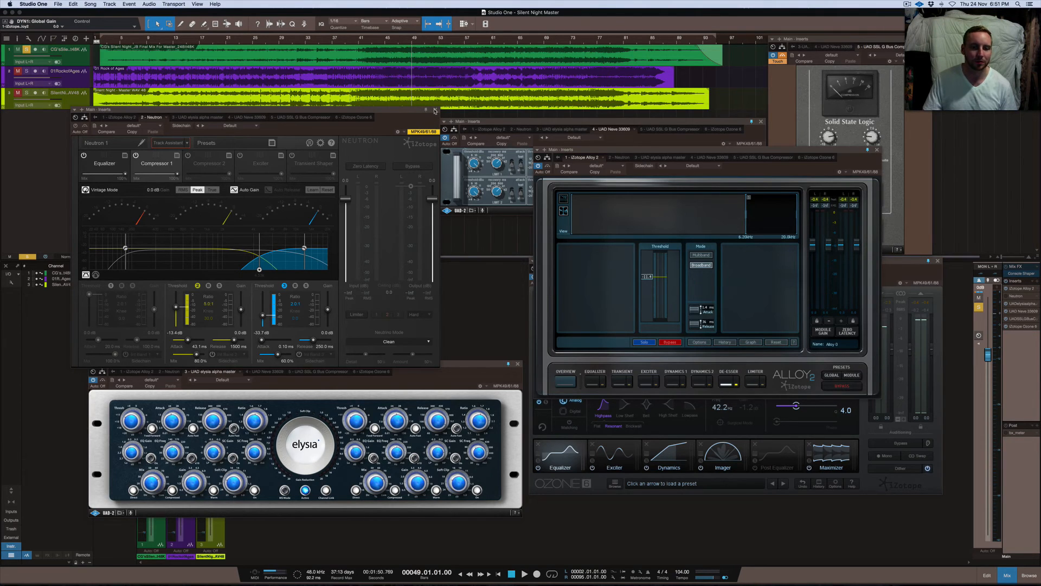
{"action": "left_click", "coordinate": [434, 111]}
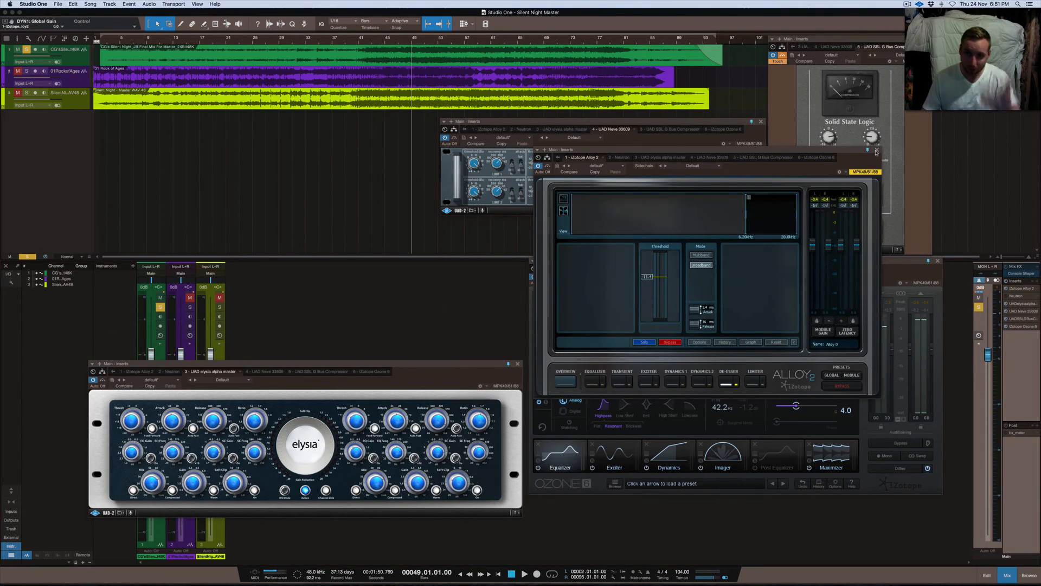
{"action": "left_click", "coordinate": [878, 150]}
{"action": "left_click", "coordinate": [352, 367]}
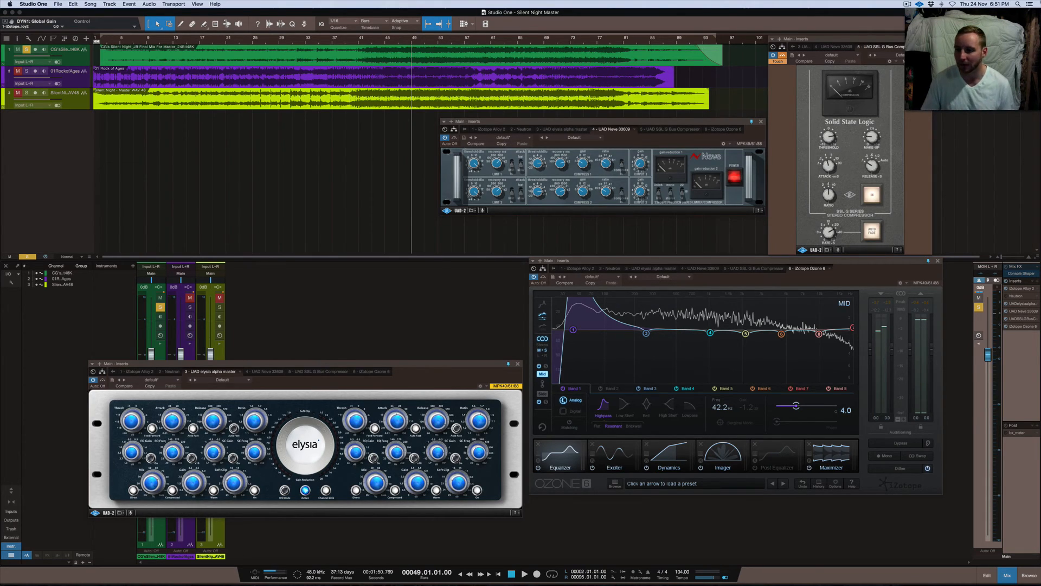
Step: Browse the Plugin Alliance plug-ins available for the main bus inserts and close the list
{"action": "left_click", "coordinate": [1013, 278]}
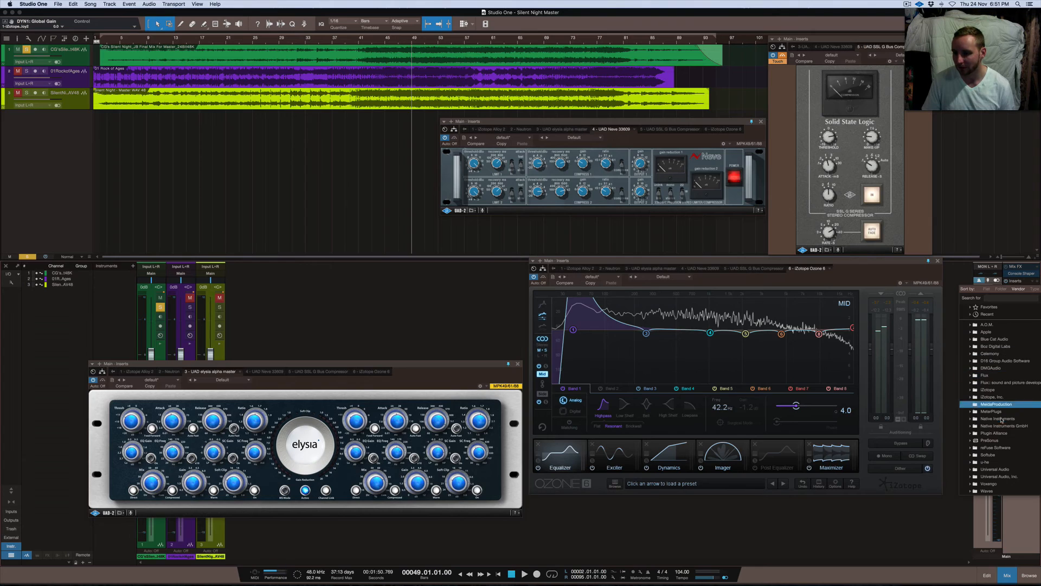
{"action": "left_click", "coordinate": [981, 433]}
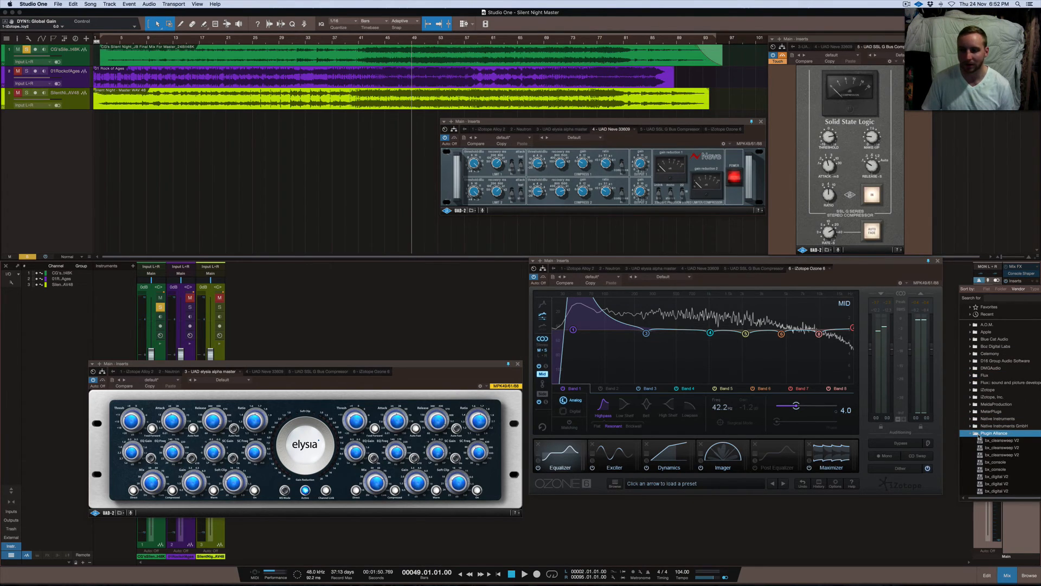
{"action": "left_click", "coordinate": [971, 434]}
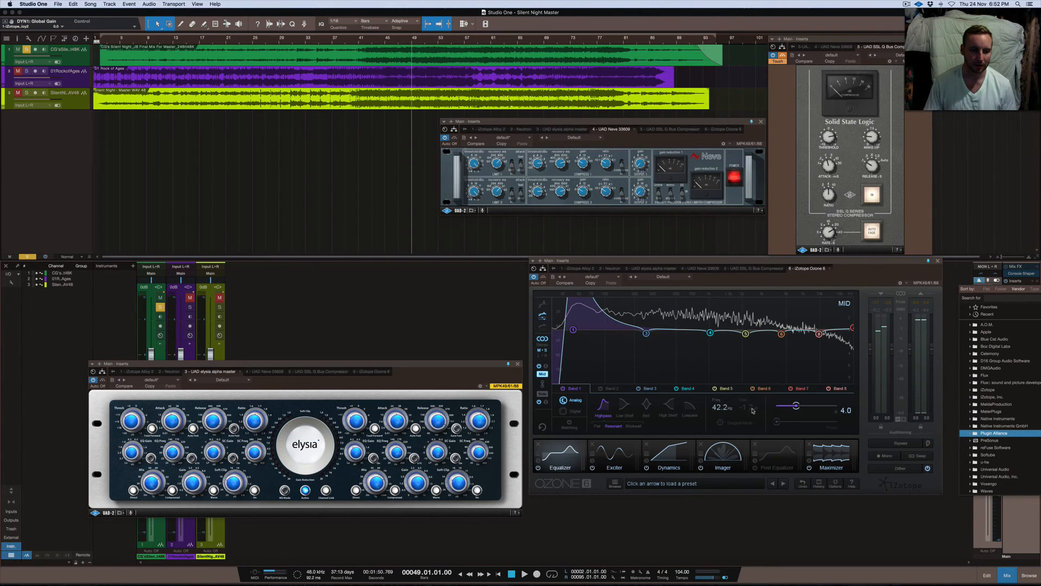
{"action": "key", "text": "F5"}
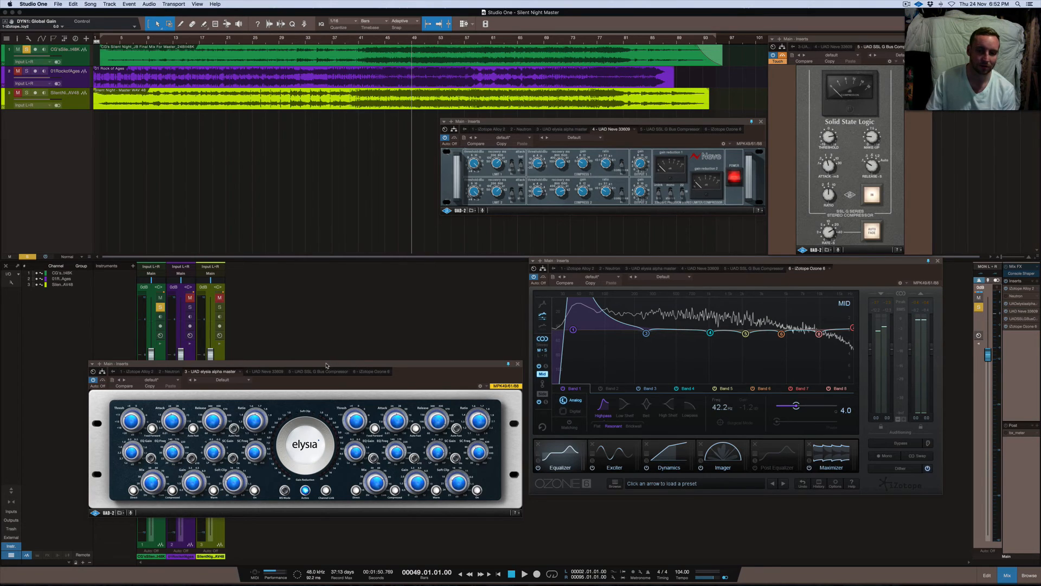
Step: Place the elysia alpha master window beside Ozone 8 for review and close it
{"action": "left_click_drag", "start_coordinate": [326, 365], "coordinate": [331, 261]}
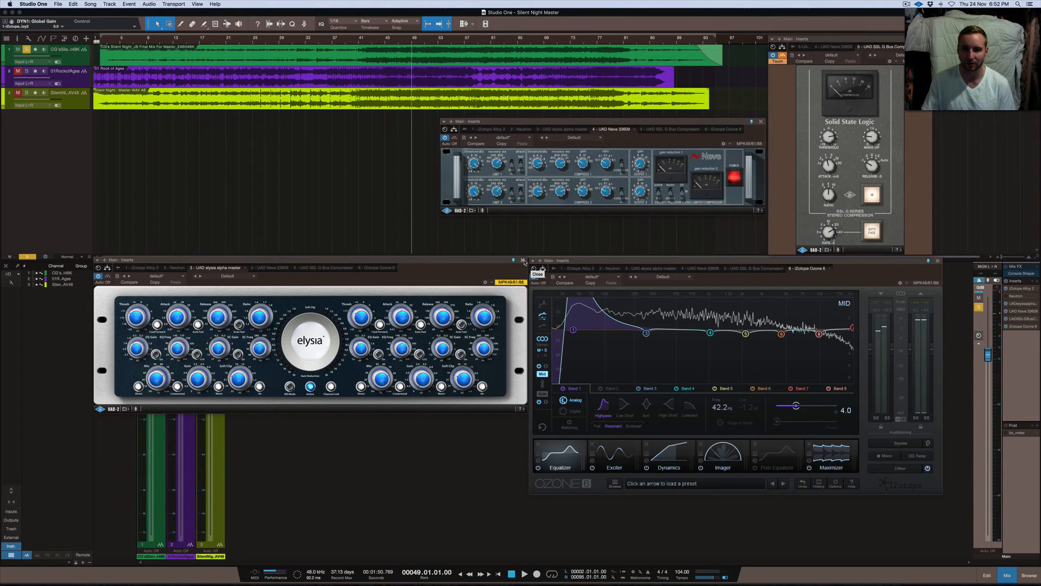
{"action": "left_click", "coordinate": [524, 262]}
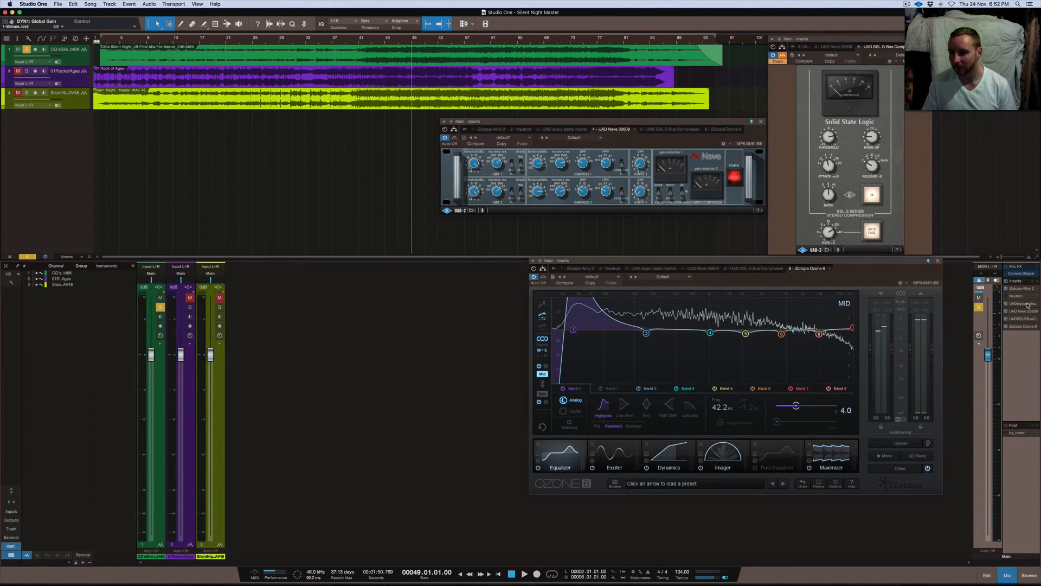
{"action": "left_click", "coordinate": [1027, 305]}
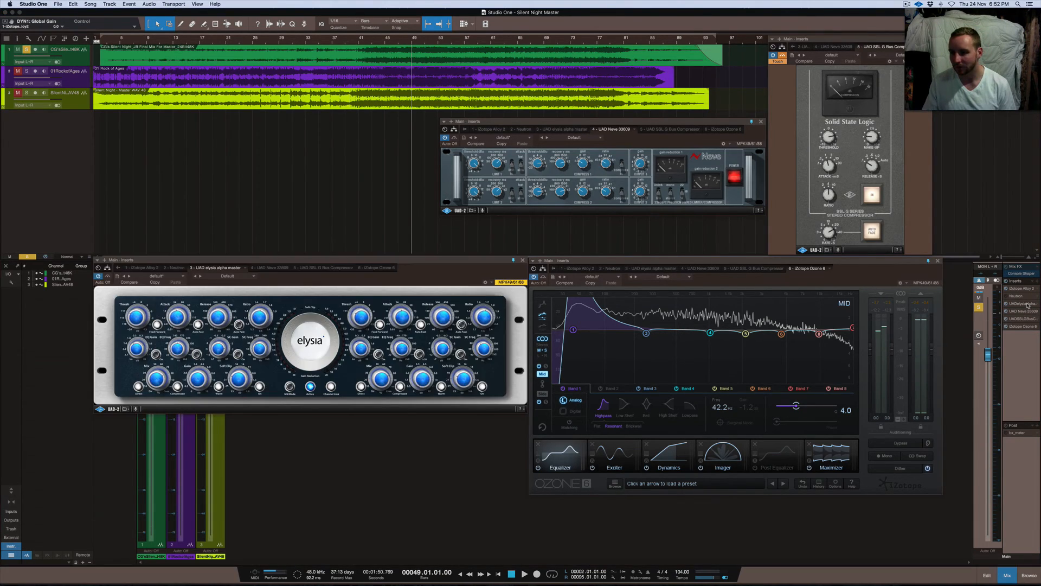
{"action": "left_click", "coordinate": [522, 261]}
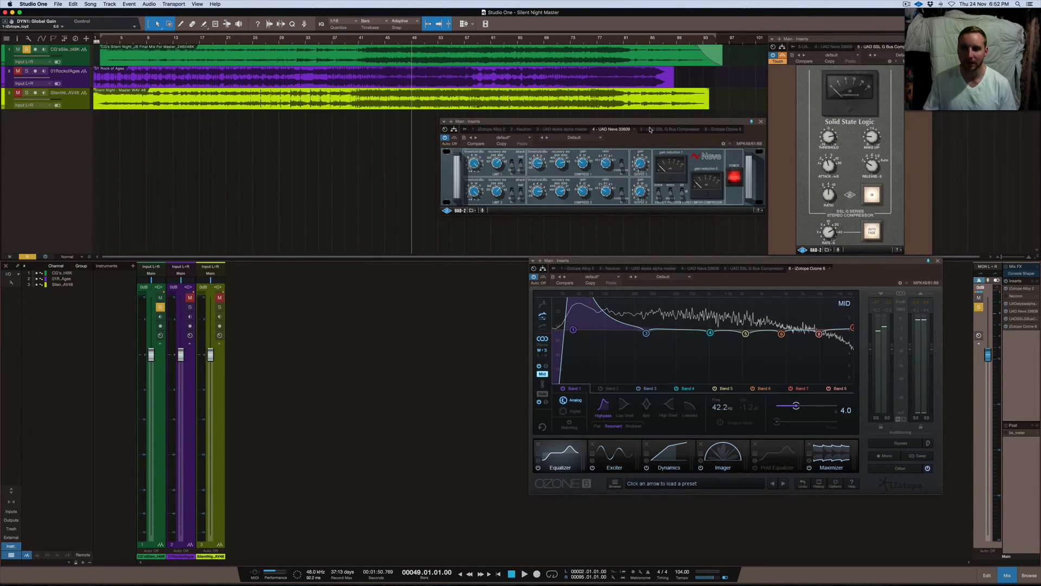
Step: Place the UAD Neve 33609 window beside Ozone 8 for review and close it
{"action": "left_click_drag", "start_coordinate": [632, 125], "coordinate": [394, 264]}
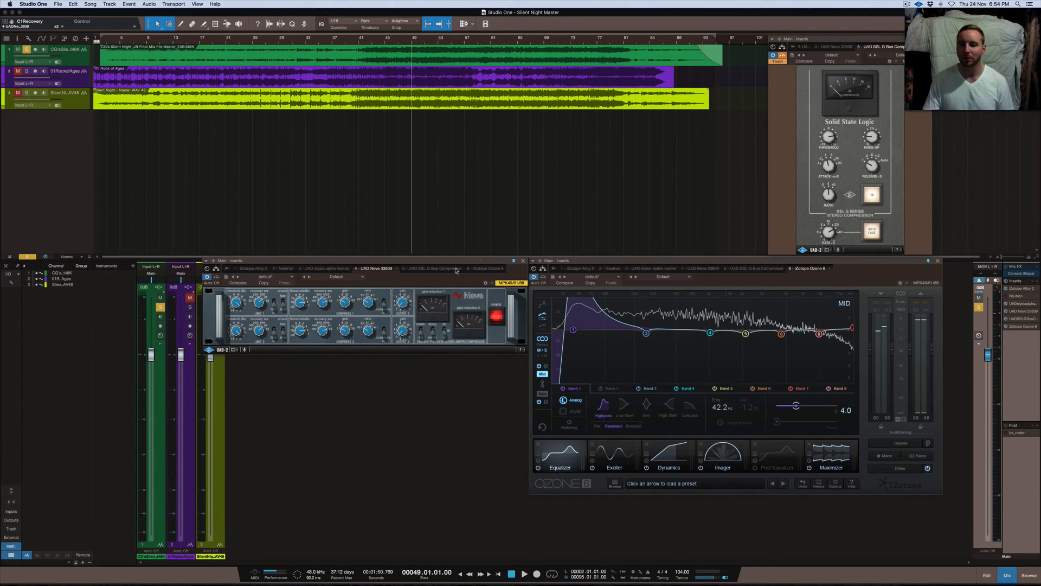
{"action": "left_click_drag", "start_coordinate": [360, 262], "coordinate": [353, 261]}
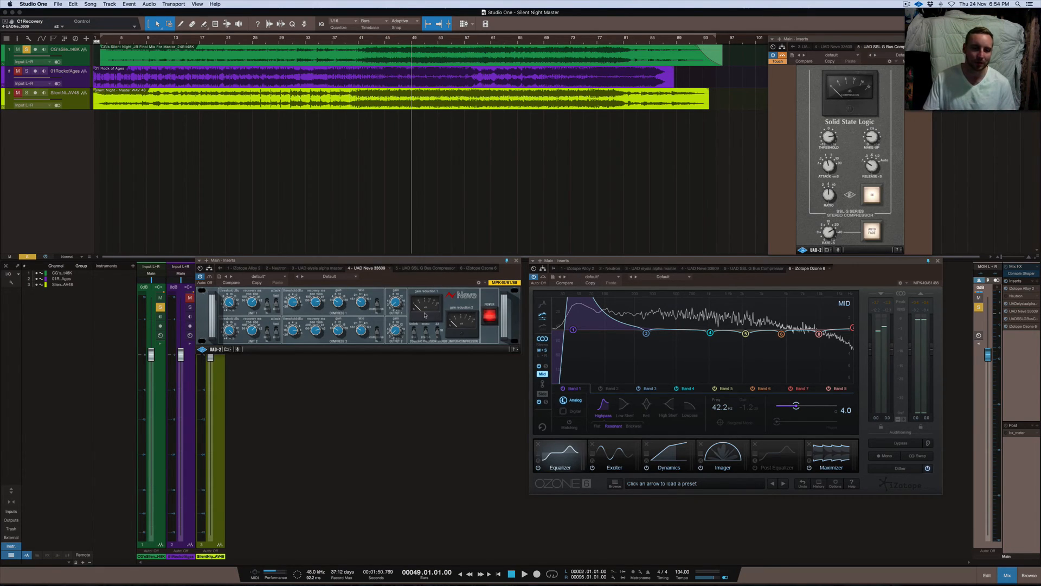
{"action": "left_click", "coordinate": [516, 260]}
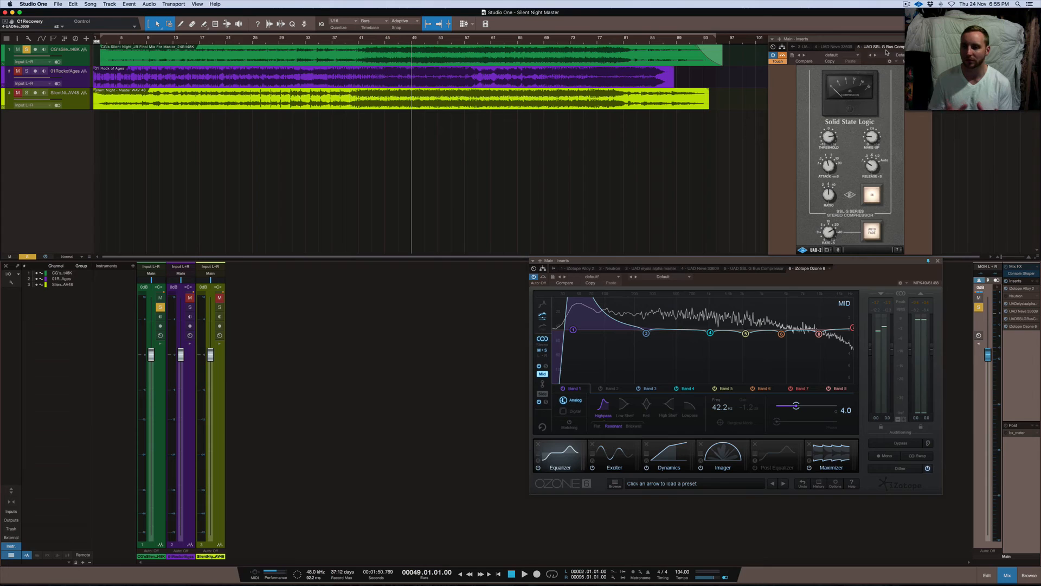
Step: Place the UAD SSL G Bus Compressor window beside Ozone 8 and play the song from bar 49 through it
{"action": "left_click_drag", "start_coordinate": [889, 41], "coordinate": [484, 264]}
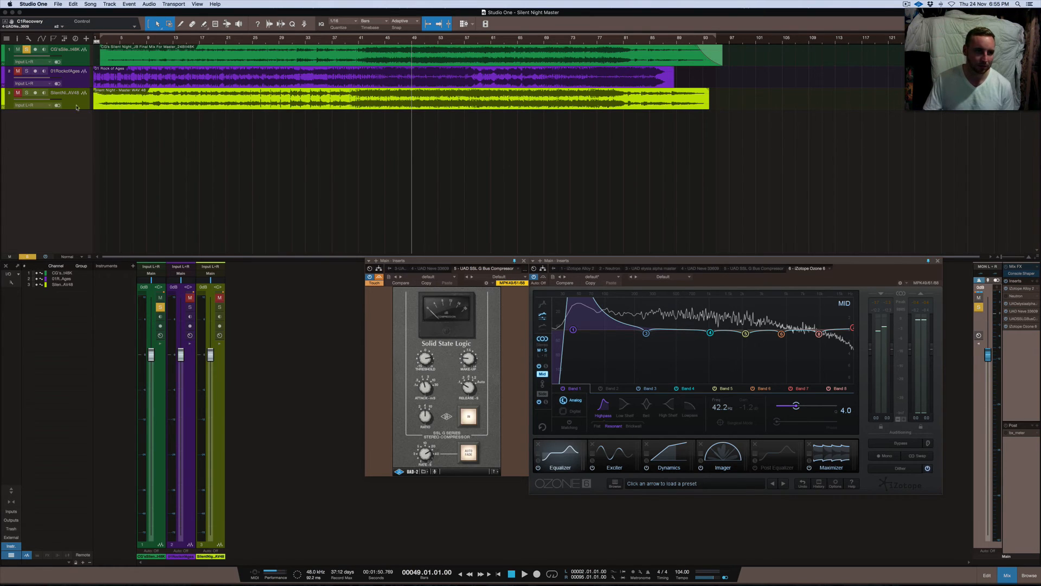
{"action": "key", "text": "space"}
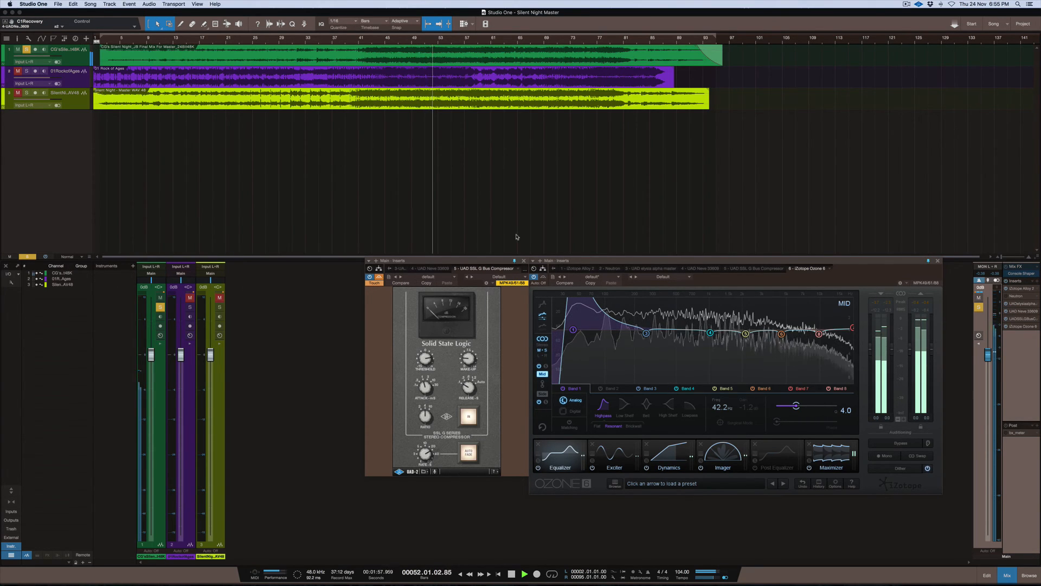
{"action": "key", "text": "space"}
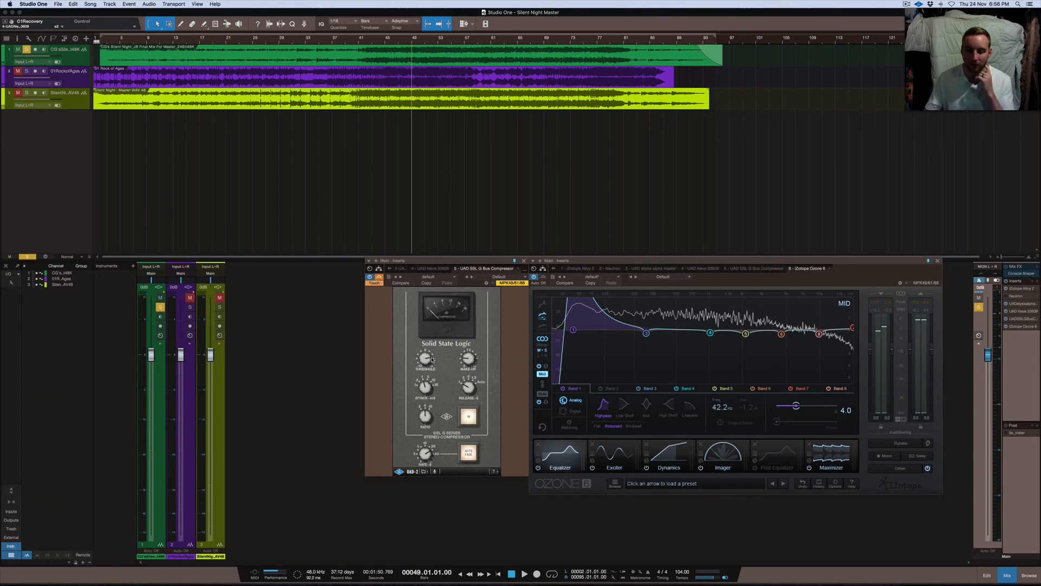
Step: Add the PreSonus Compressor to the main bus inserts and place its window beside the SSL G Bus Compressor
{"action": "left_click", "coordinate": [1037, 282]}
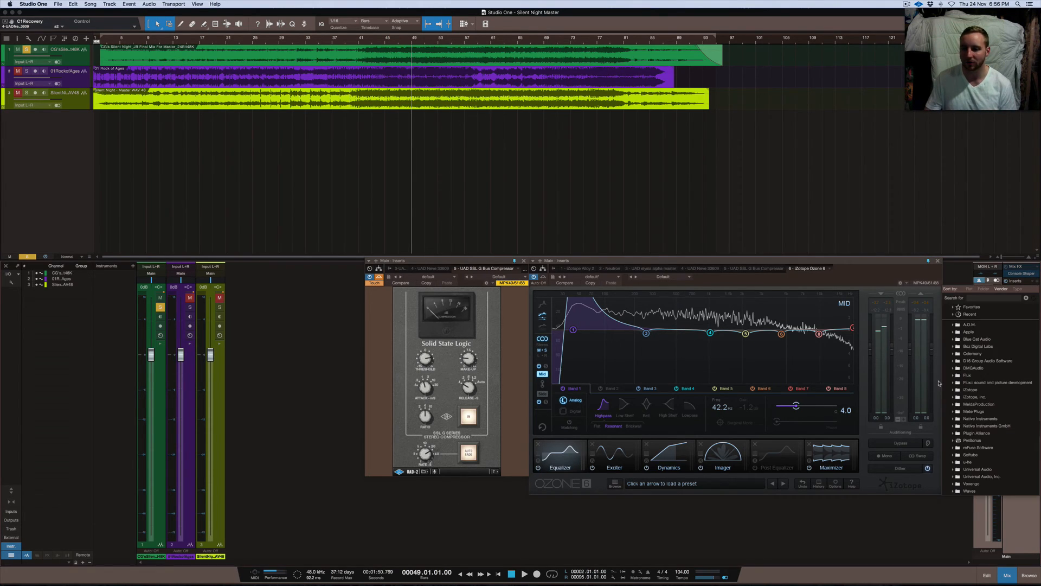
{"action": "left_click", "coordinate": [954, 441]}
{"action": "scroll", "coordinate": [1003, 472], "scroll_direction": "down", "scroll_amount": 5}
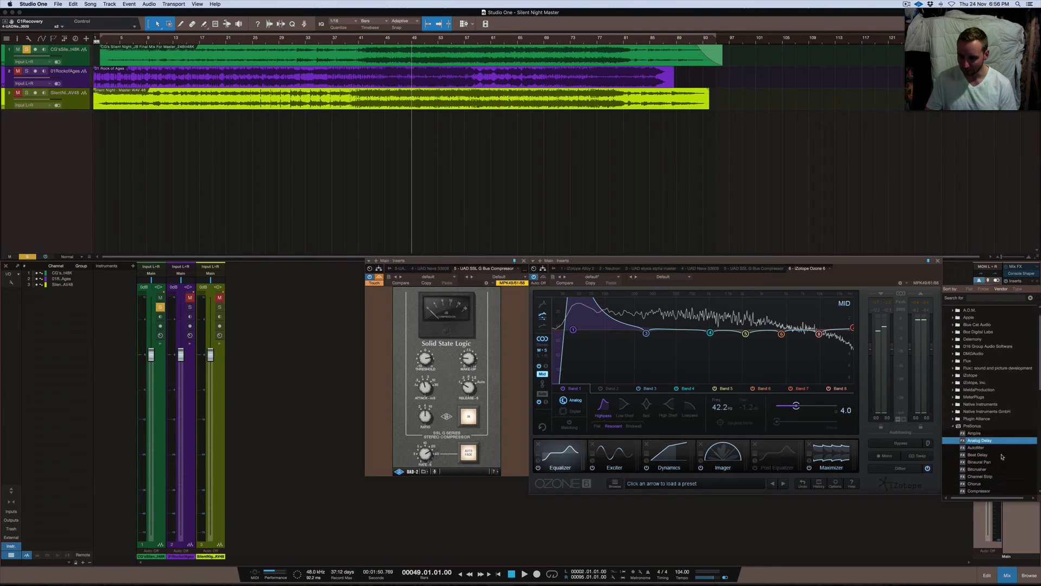
{"action": "left_click", "coordinate": [987, 456]}
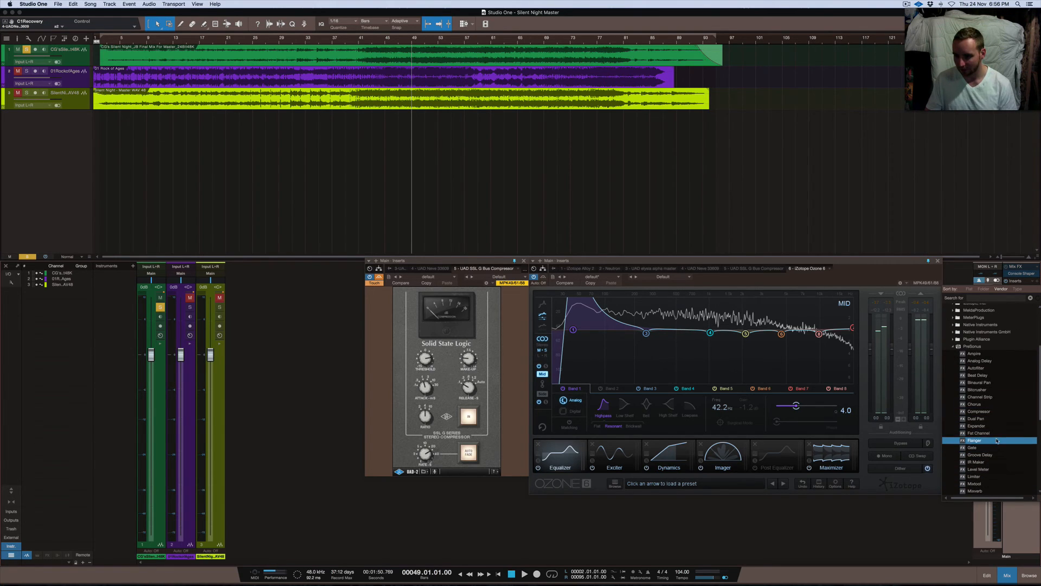
{"action": "scroll", "coordinate": [993, 453], "scroll_direction": "down", "scroll_amount": 3}
{"action": "left_click", "coordinate": [997, 456]}
{"action": "scroll", "coordinate": [1000, 473], "scroll_direction": "down", "scroll_amount": 2}
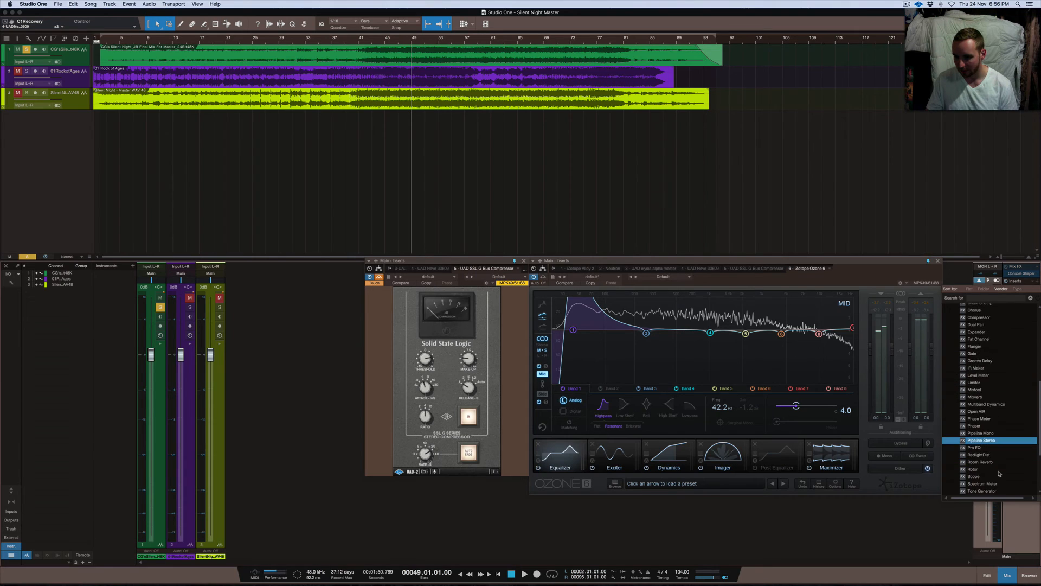
{"action": "double_click", "coordinate": [999, 318]}
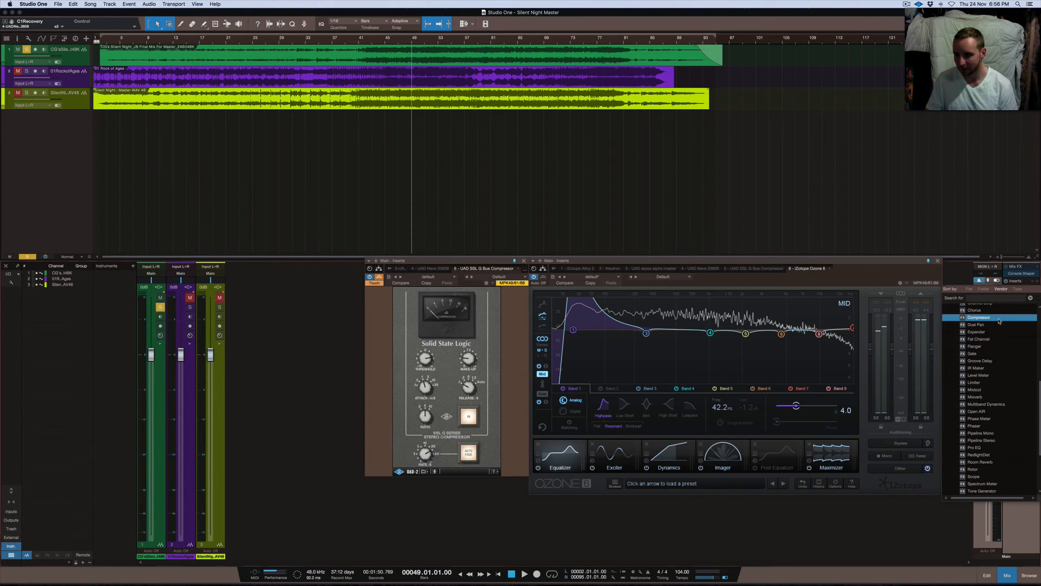
{"action": "left_click_drag", "start_coordinate": [317, 268], "coordinate": [197, 297]}
Step: Set the Compressor's ratio to 4:1 and raise its threshold to about -8 dB
{"action": "left_click", "coordinate": [132, 337]}
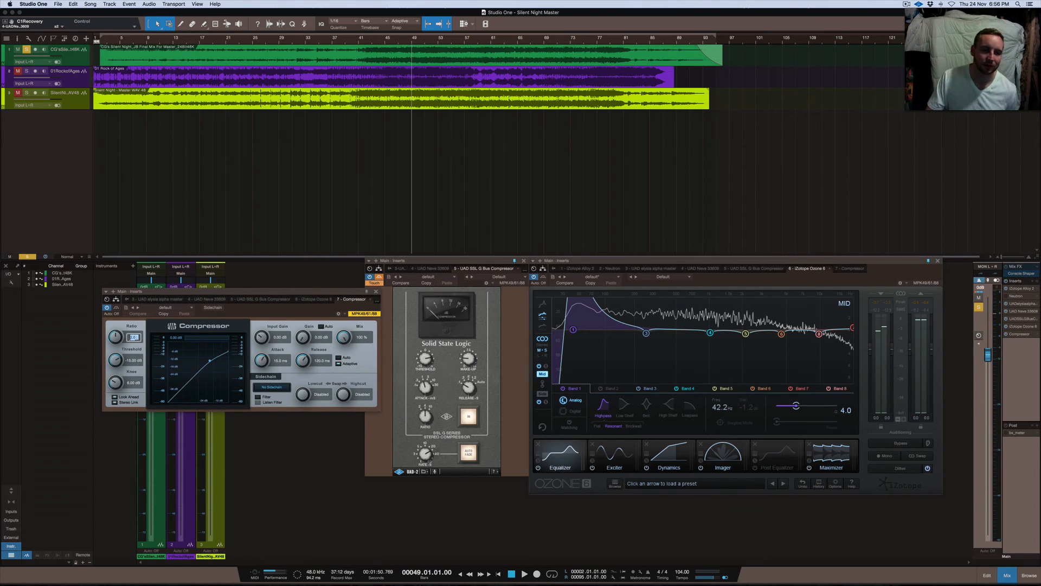
{"action": "type", "text": "4"}
{"action": "key", "text": "Return"}
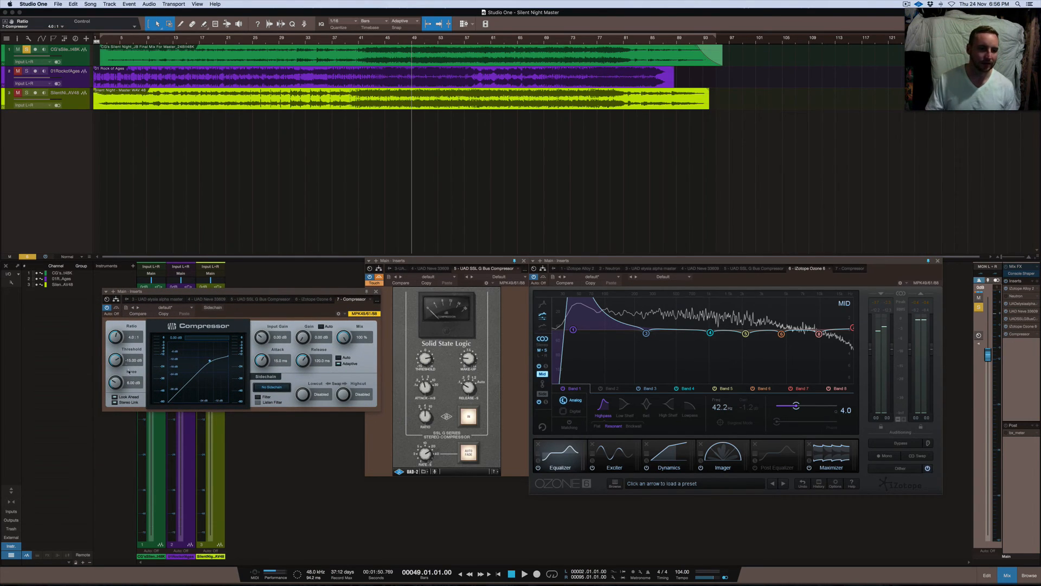
{"action": "left_click_drag", "start_coordinate": [115, 358], "coordinate": [112, 349]}
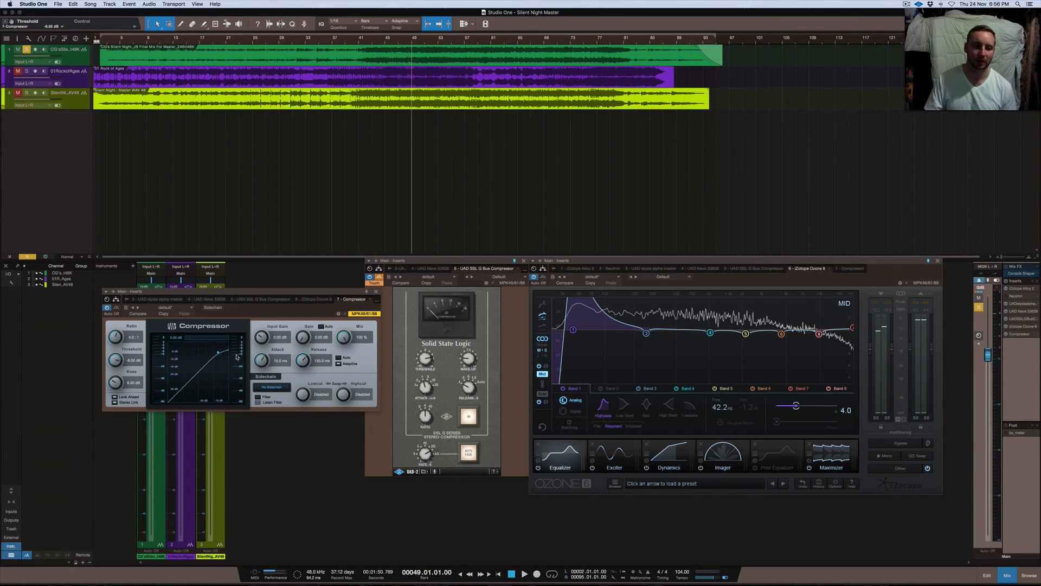
Step: Set the Compressor's attack to 1 ms and switch its attack and release to Auto
{"action": "left_click", "coordinate": [281, 360]}
{"action": "type", "text": "1"}
{"action": "key", "text": "Return"}
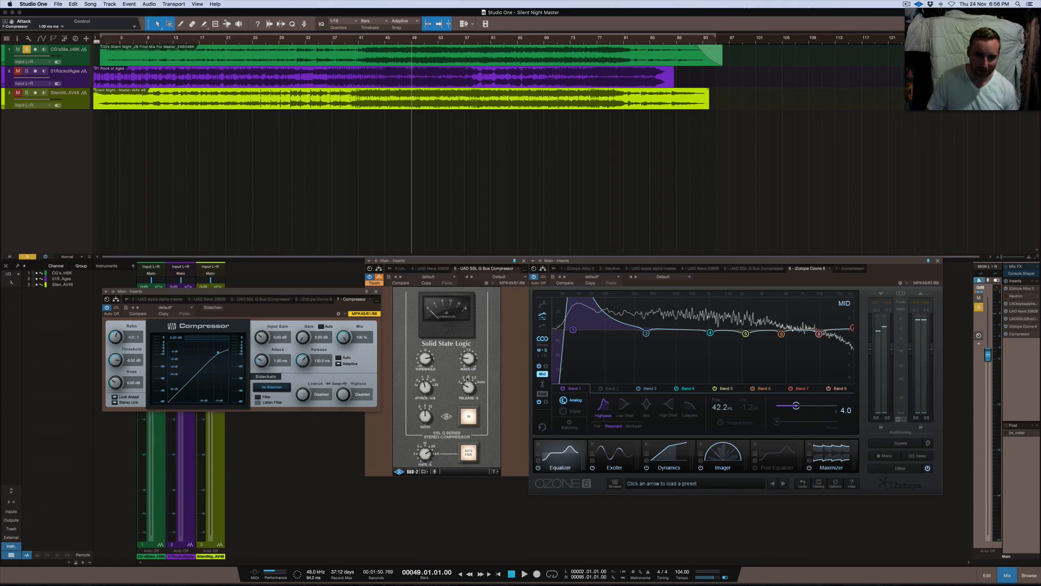
{"action": "left_click", "coordinate": [338, 358]}
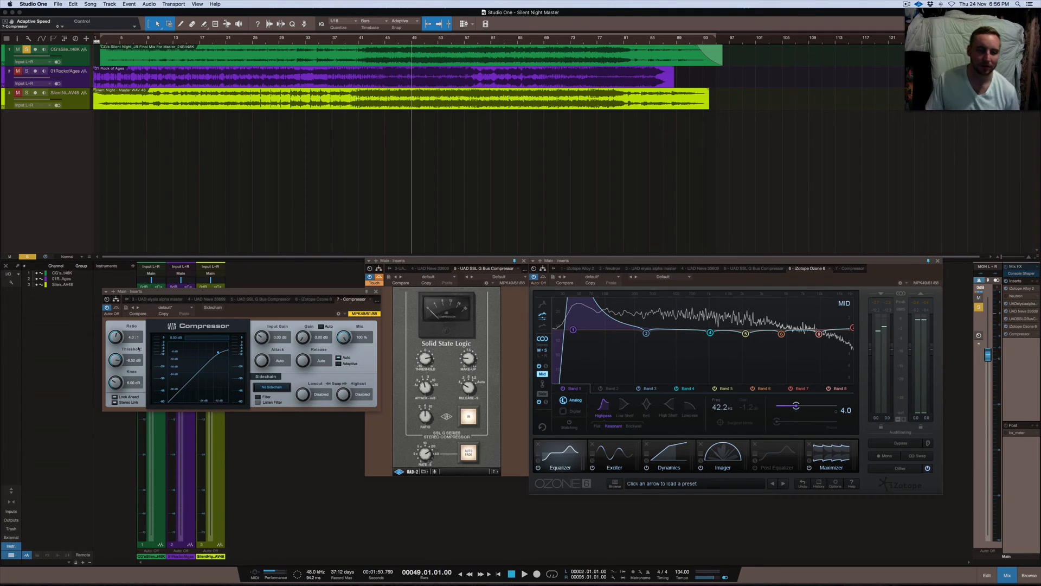
Step: Bypass the SSL G Bus Compressor and, during playback, raise the PreSonus Compressor's threshold to about -4.4 dB
{"action": "left_click", "coordinate": [369, 277]}
{"action": "key", "text": "space"}
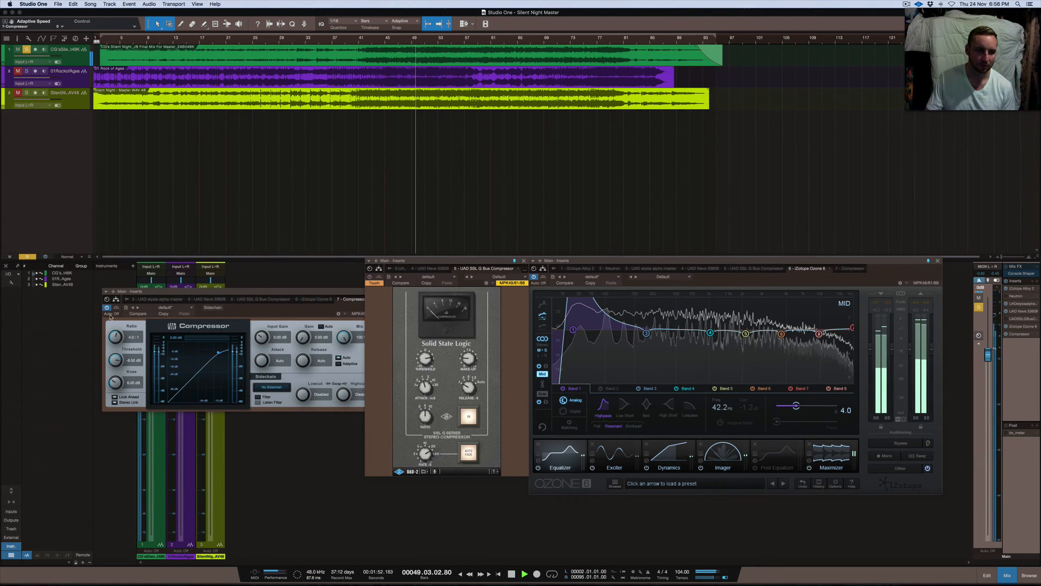
{"action": "left_click_drag", "start_coordinate": [115, 362], "coordinate": [114, 354]}
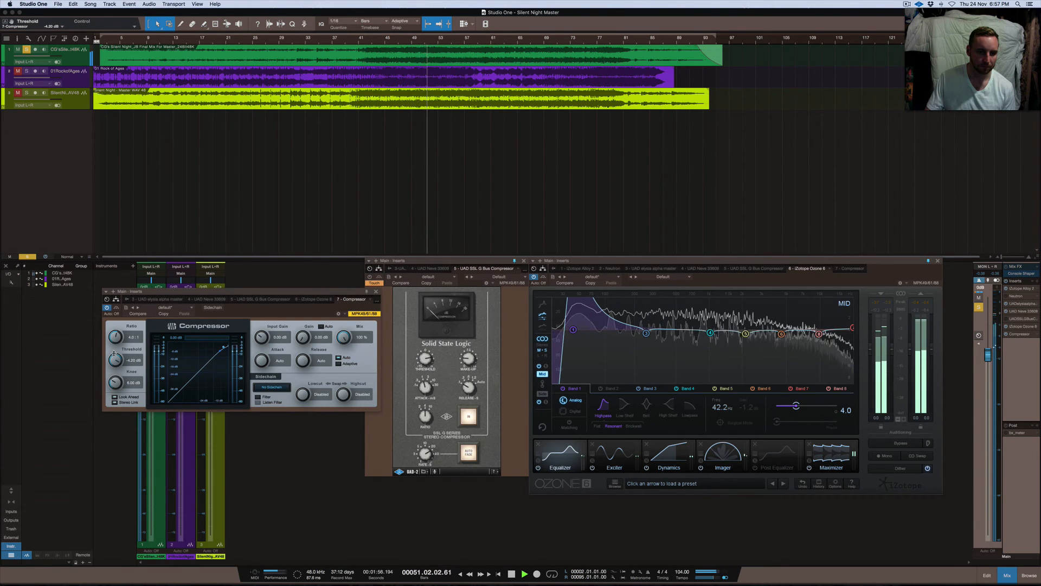
{"action": "left_click_drag", "start_coordinate": [116, 358], "coordinate": [116, 359]}
Step: Compare the PreSonus Compressor bypassed and active, reduce its knee to about 0.1 dB and stop playback
{"action": "left_click", "coordinate": [107, 308]}
{"action": "left_click", "coordinate": [107, 308]}
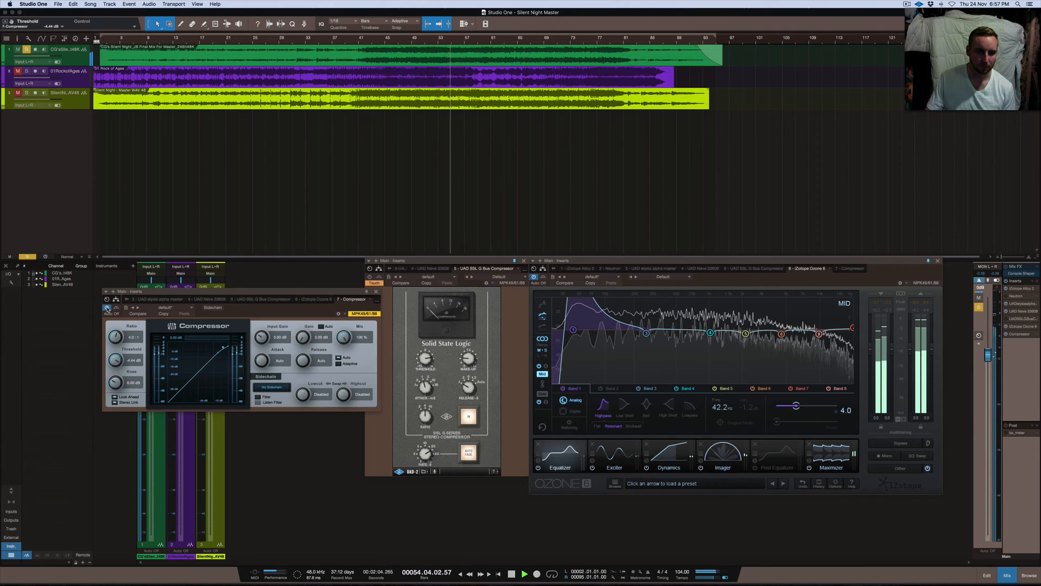
{"action": "left_click_drag", "start_coordinate": [125, 390], "coordinate": [114, 423]}
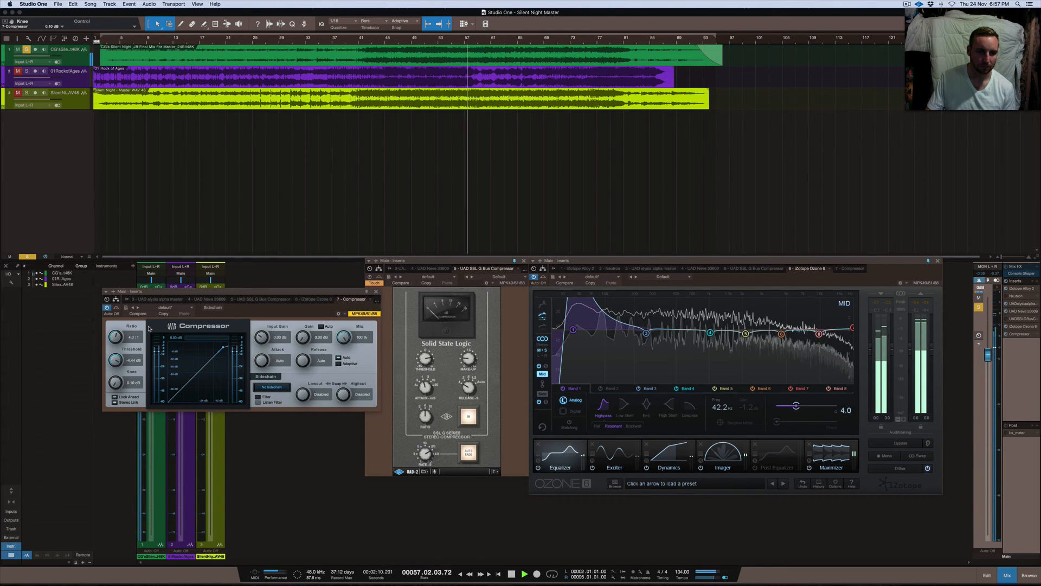
{"action": "key", "text": "space"}
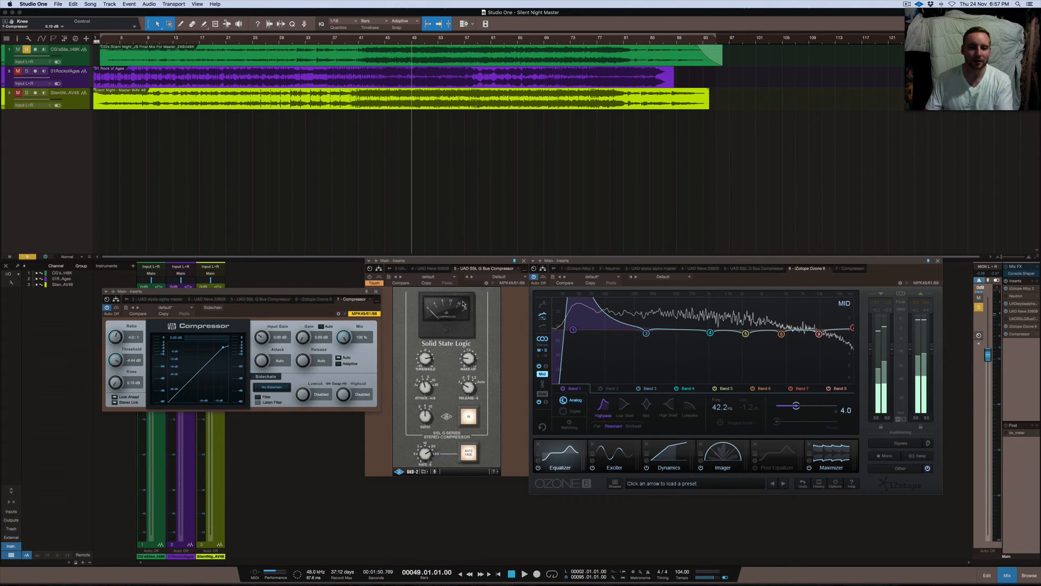
Step: Shift the SSL G Bus Compressor window slightly and bring the PreSonus Compressor window to the front
{"action": "left_click", "coordinate": [455, 267]}
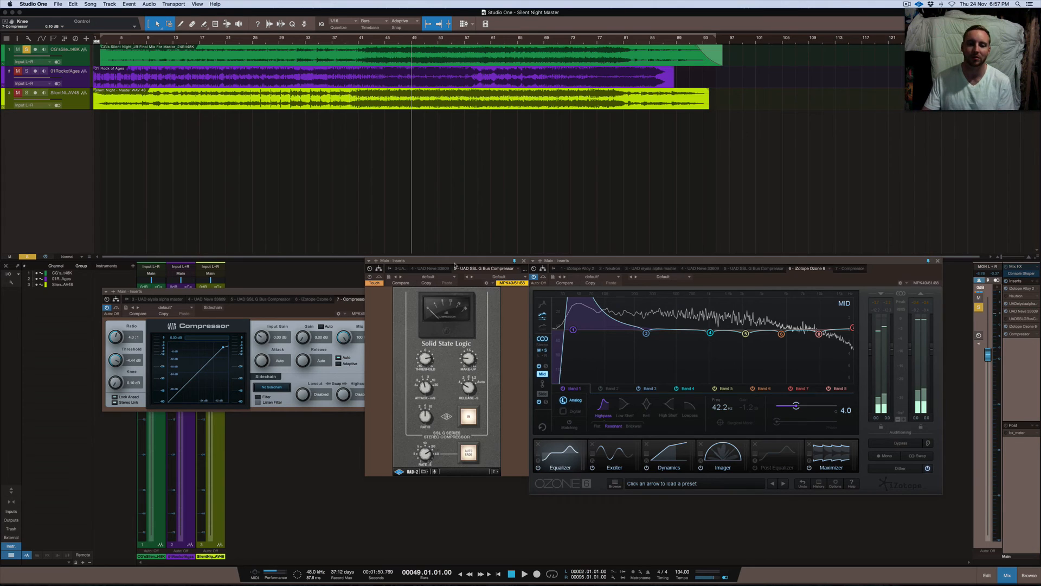
{"action": "mouse_move", "coordinate": [455, 264]}
{"action": "left_mouse_down"}
{"action": "mouse_move", "coordinate": [450, 236]}
{"action": "mouse_move", "coordinate": [468, 219]}
{"action": "mouse_move", "coordinate": [465, 264]}
{"action": "left_mouse_up"}
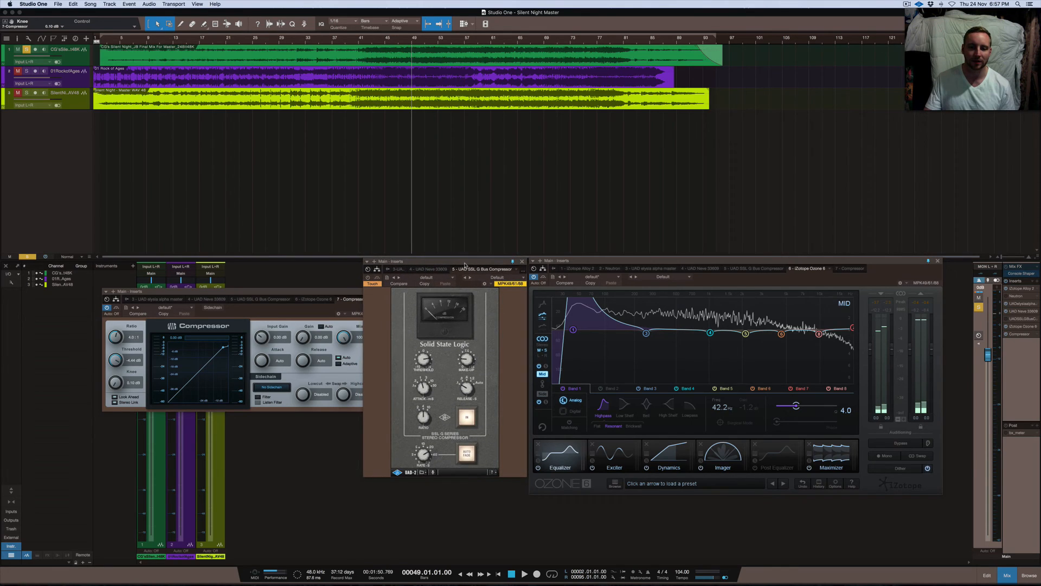
{"action": "left_click", "coordinate": [286, 295]}
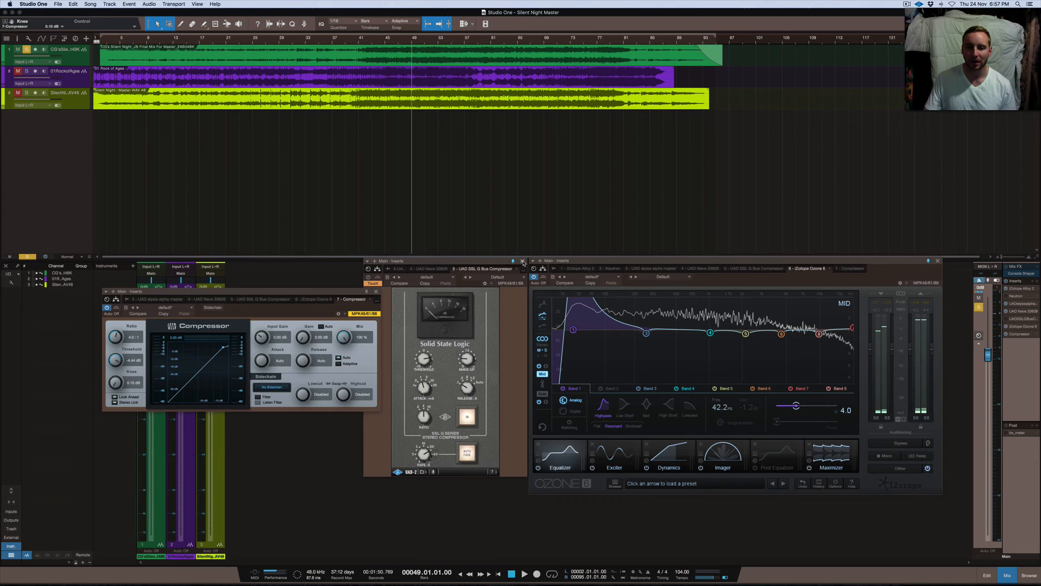
Step: Close the SSL G Bus Compressor window and move the PreSonus Compressor window beside the Ozone 6 window
{"action": "left_click", "coordinate": [523, 262]}
{"action": "left_click_drag", "start_coordinate": [251, 295], "coordinate": [399, 265]}
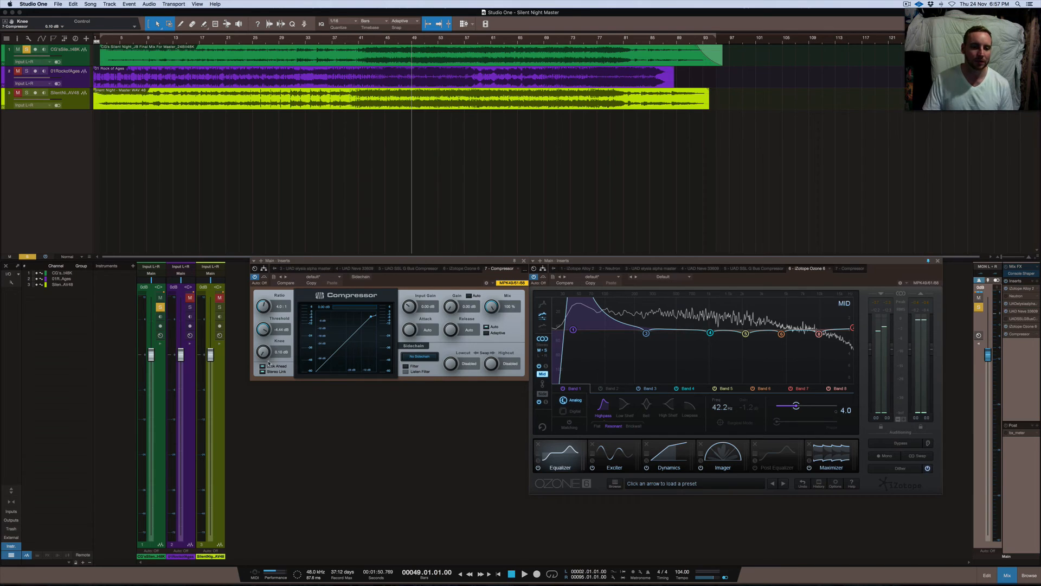
Step: Keep the PreSonus Compressor's knee at 0.10 dB, lower its threshold to about -11.9 dB during playback and turn off Auto for attack and release
{"action": "left_click_drag", "start_coordinate": [263, 352], "coordinate": [260, 448]}
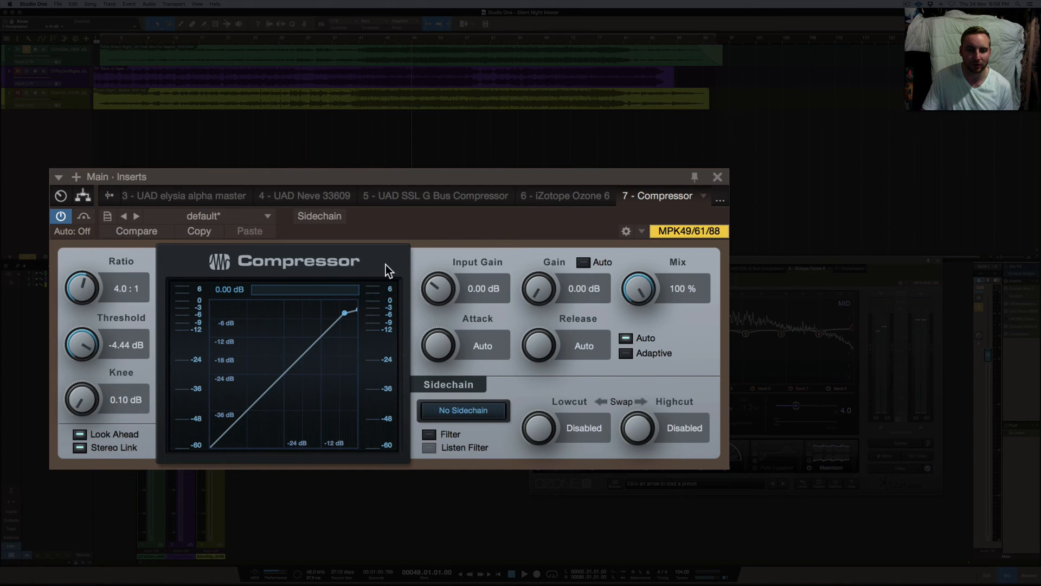
{"action": "key", "text": "space"}
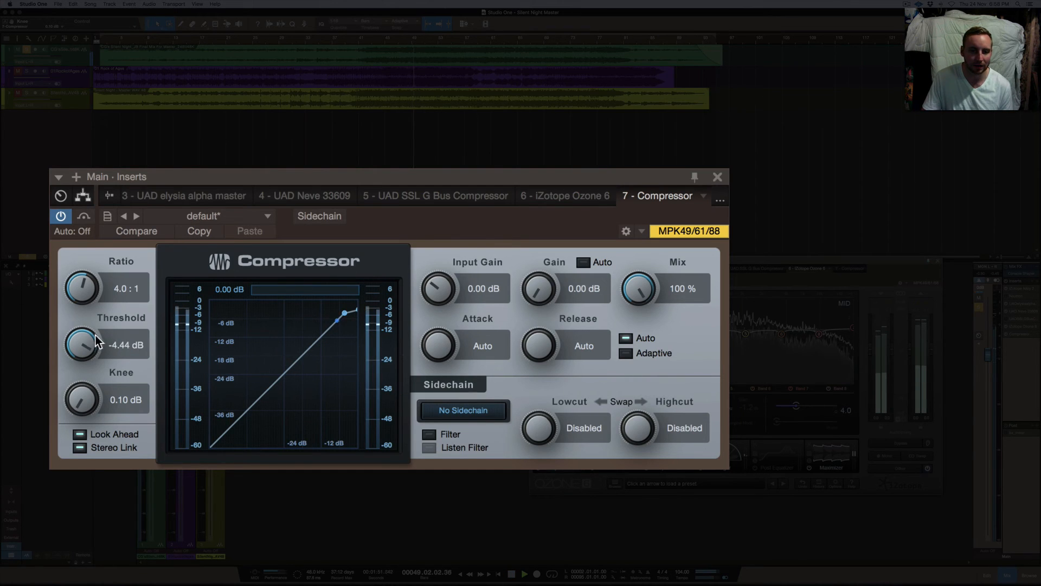
{"action": "left_click_drag", "start_coordinate": [76, 338], "coordinate": [77, 367]}
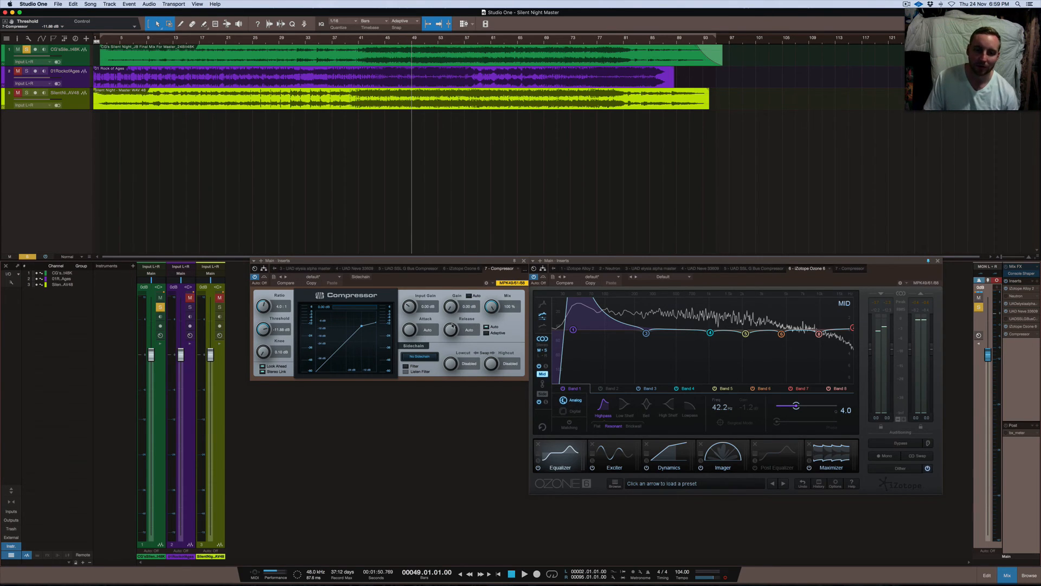
{"action": "left_click", "coordinate": [486, 327]}
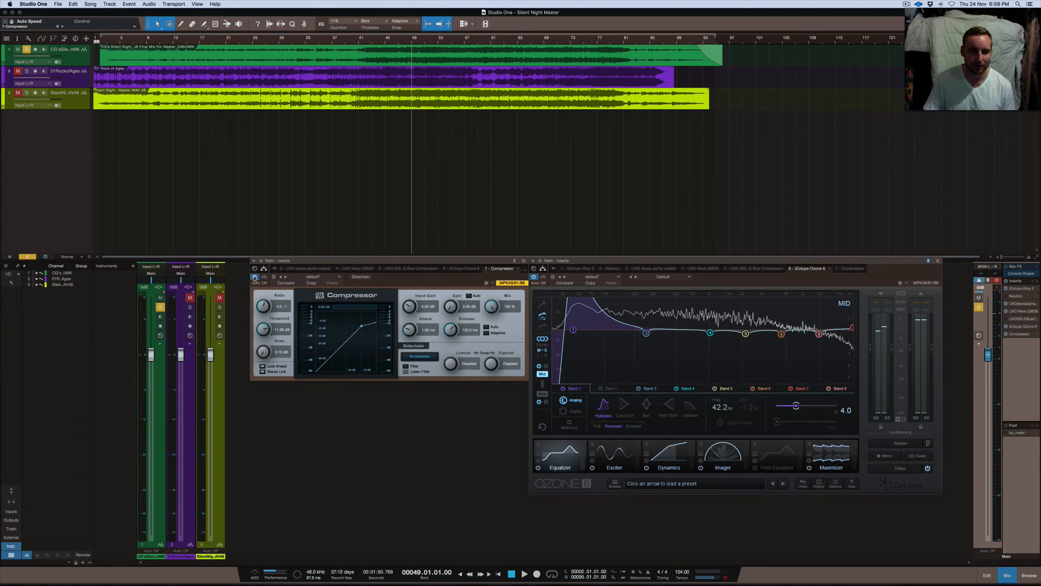
Step: Close the PreSonus Compressor window and remove the Compressor from the main bus inserts
{"action": "left_click", "coordinate": [524, 261]}
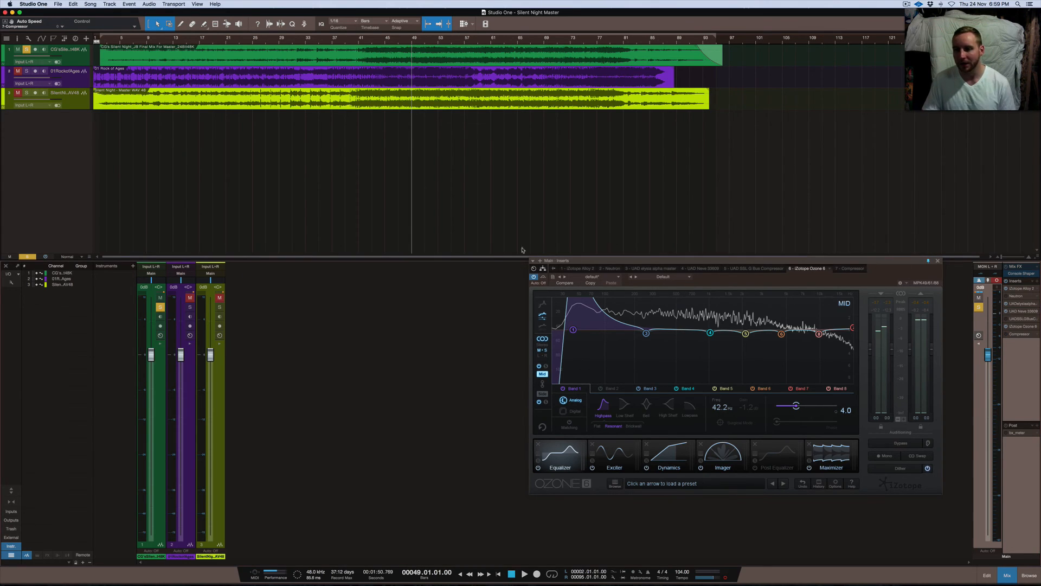
{"action": "right_click", "coordinate": [1038, 335]}
{"action": "left_click", "coordinate": [1017, 423]}
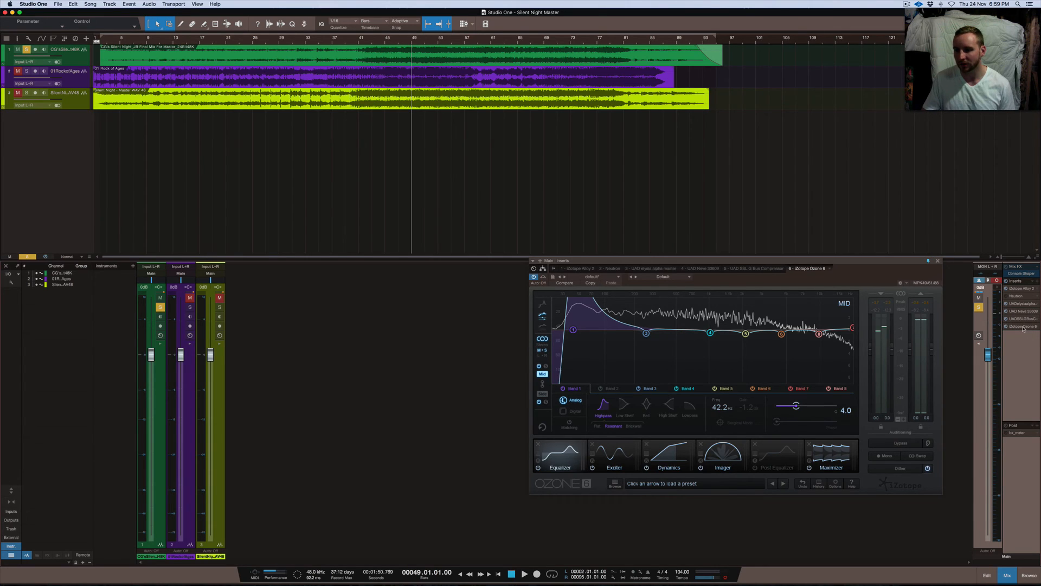
Step: Reopen iZotope Ozone 6 from the main bus inserts and move its window toward the middle of the mixer area
{"action": "left_click", "coordinate": [1023, 327]}
{"action": "double_click", "coordinate": [1021, 326]}
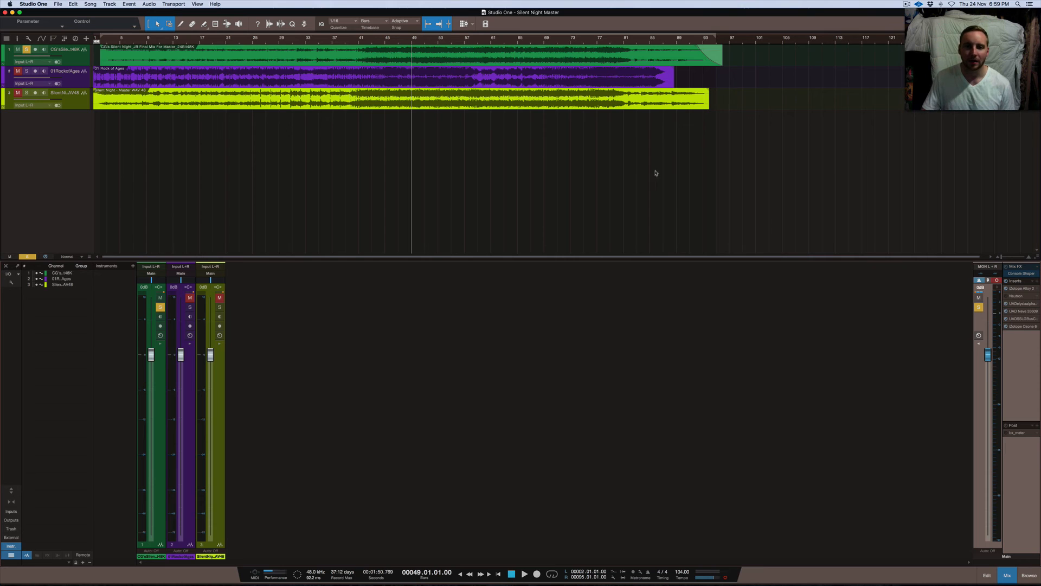
{"action": "left_click_drag", "start_coordinate": [730, 263], "coordinate": [524, 264]}
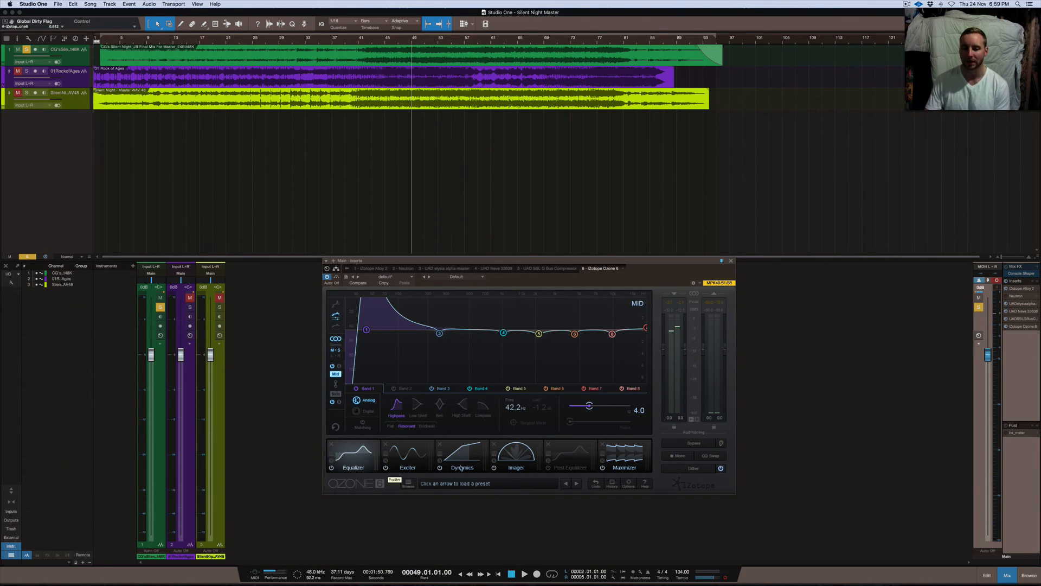
Step: Show Ozone's Maximizer settings and toggle the gain-match option beside Bypass on and off
{"action": "left_click", "coordinate": [629, 456]}
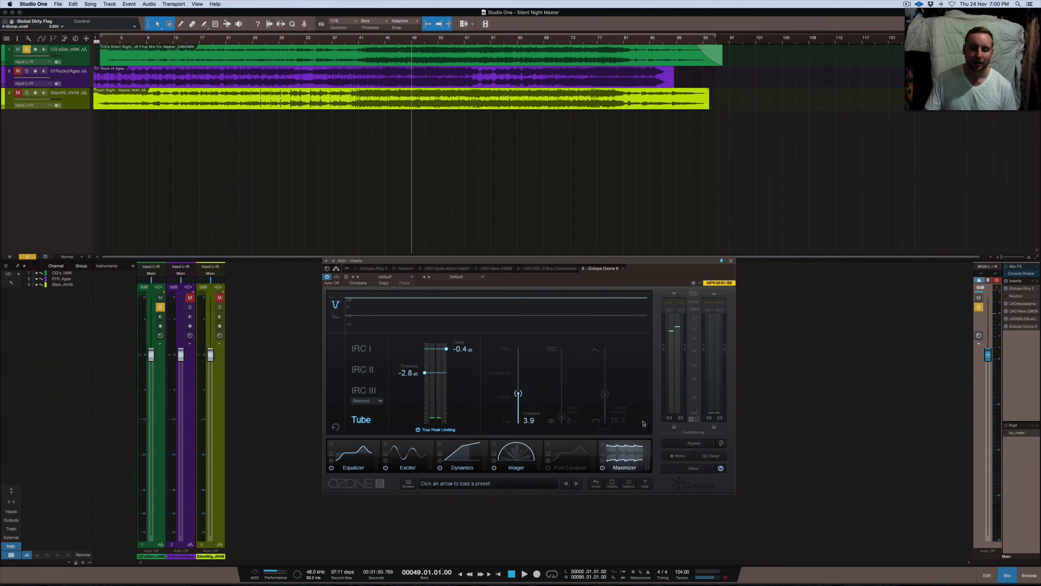
{"action": "left_click", "coordinate": [722, 445]}
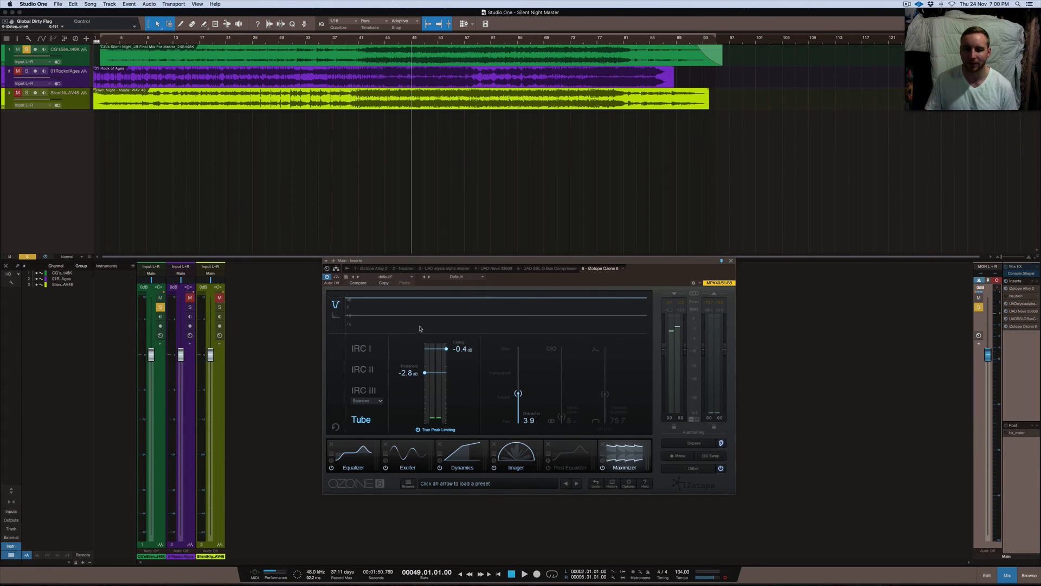
{"action": "left_click", "coordinate": [721, 444]}
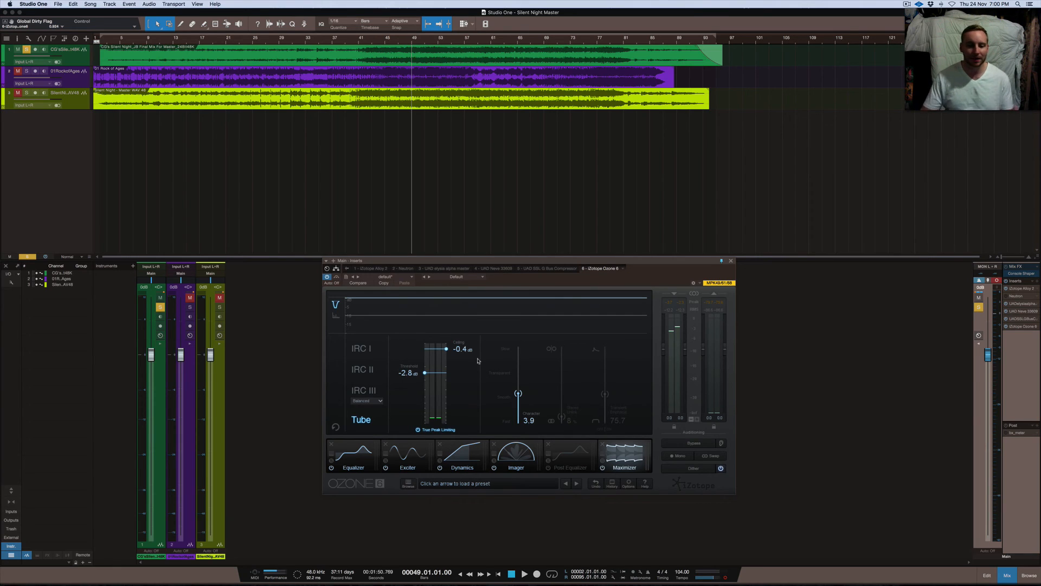
Step: Lower the Maximizer's ceiling to -2.9 dB as a demonstration and restore it to -0.4 dB
{"action": "left_click_drag", "start_coordinate": [462, 350], "coordinate": [469, 391]}
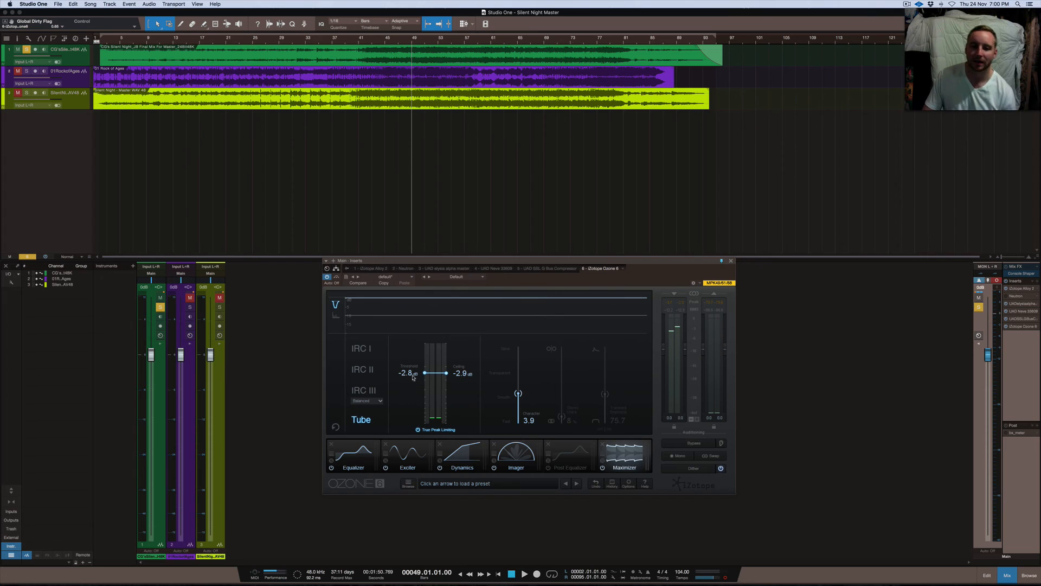
{"action": "left_click_drag", "start_coordinate": [466, 378], "coordinate": [462, 351]}
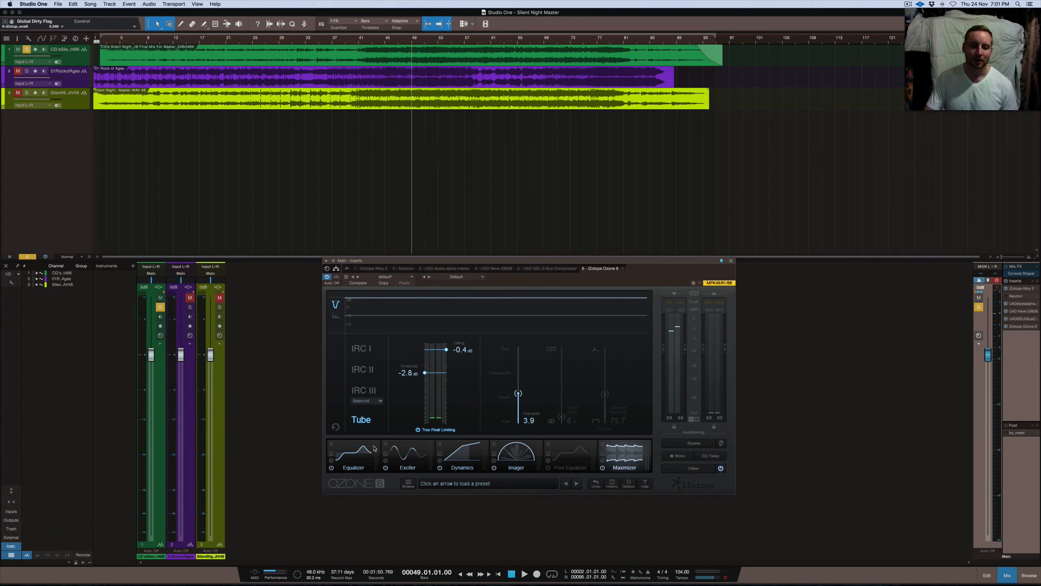
Step: Show Ozone's Equalizer and examine the frequency, gain and Q settings of mid channel bands 3, 4 and 5
{"action": "left_click", "coordinate": [342, 458]}
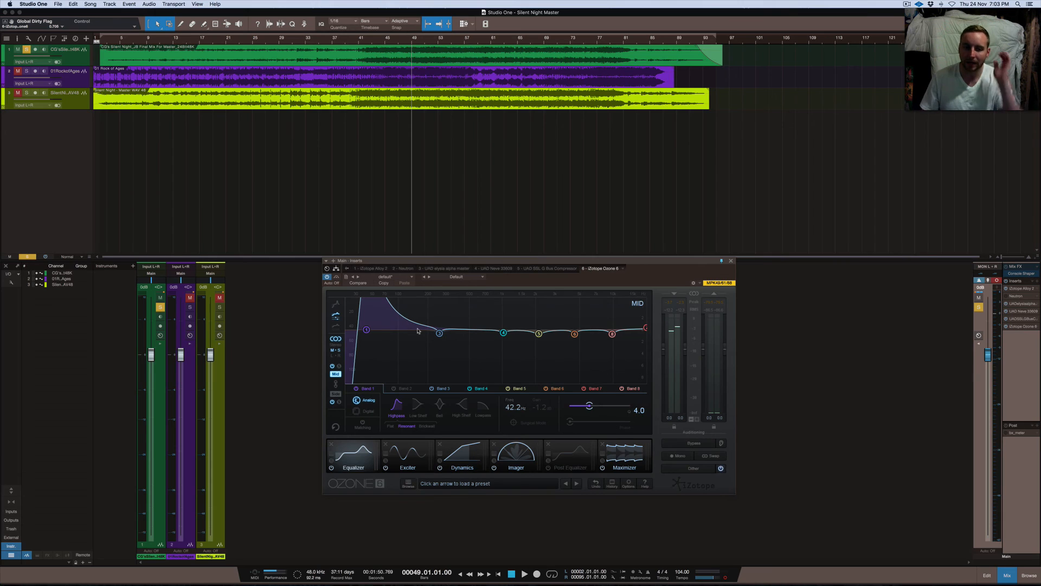
{"action": "left_click", "coordinate": [440, 333]}
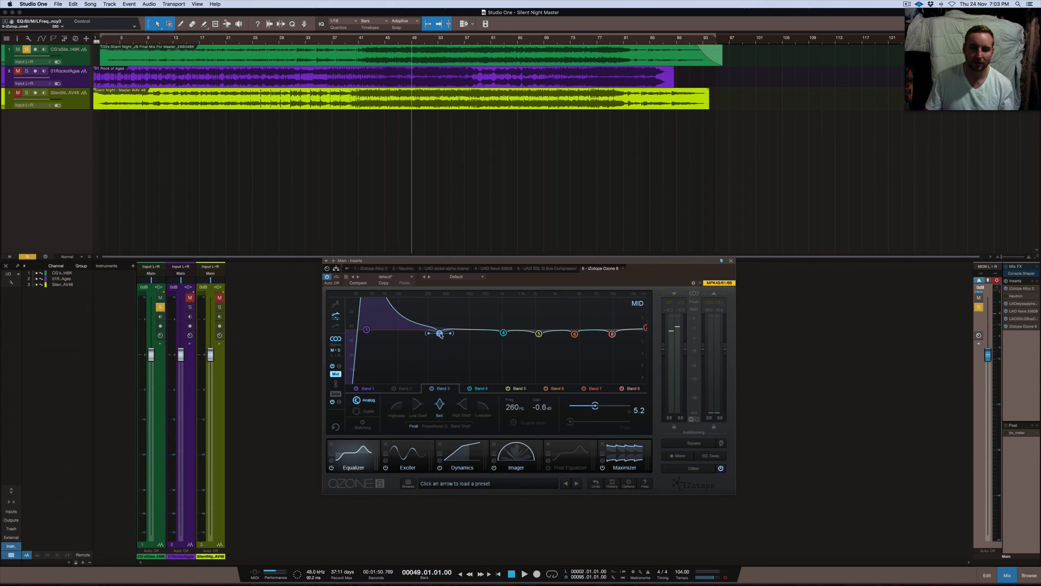
{"action": "mouse_move", "coordinate": [440, 334]}
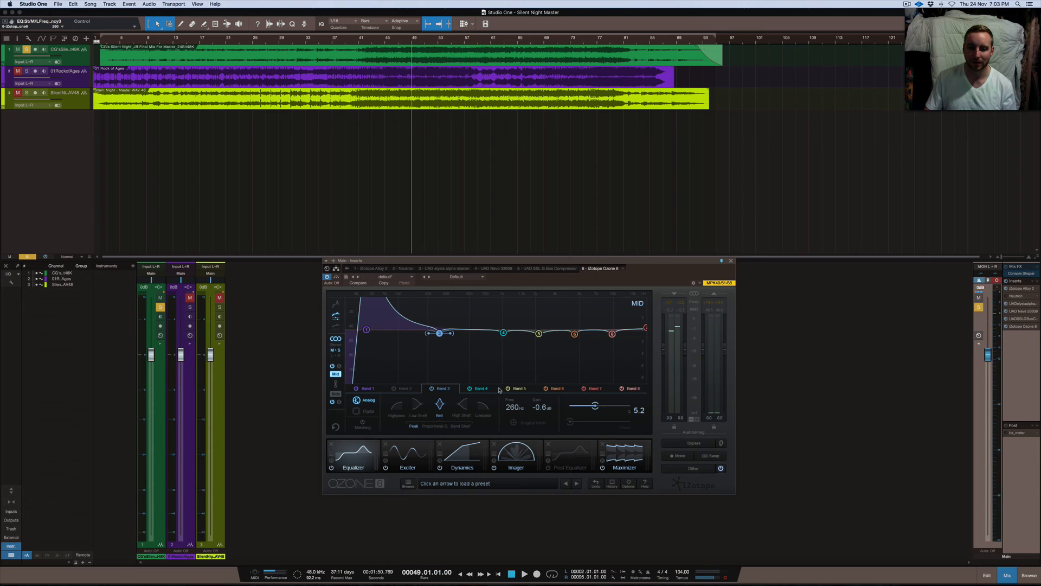
{"action": "left_click", "coordinate": [480, 389]}
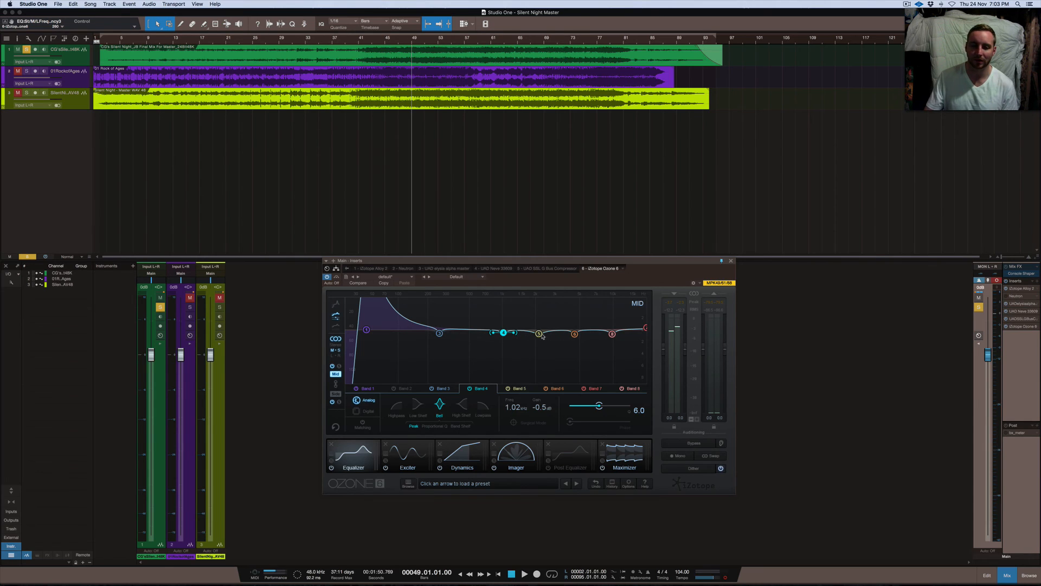
{"action": "left_click", "coordinate": [520, 389]}
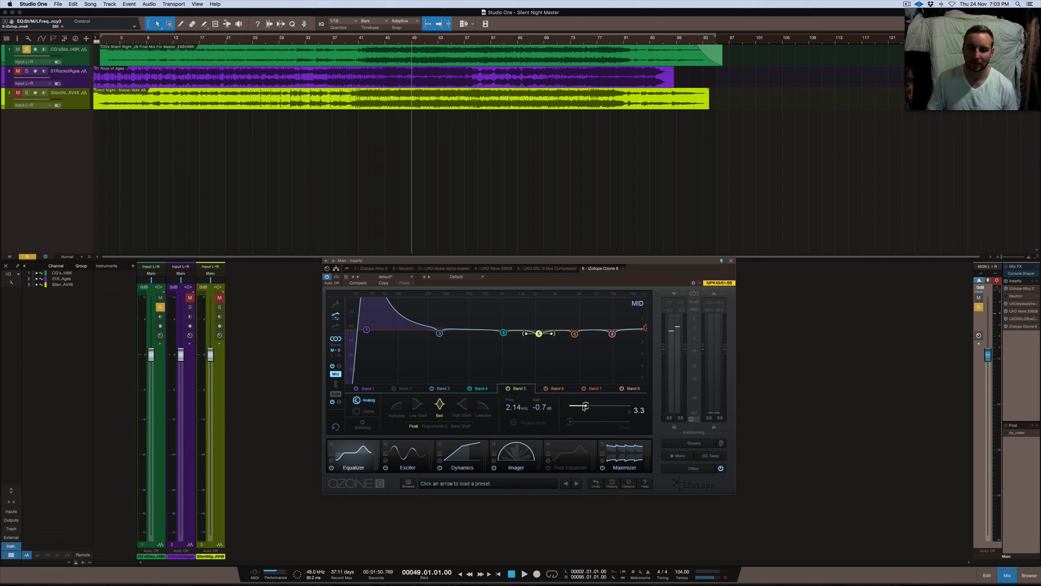
{"action": "left_click", "coordinate": [503, 333]}
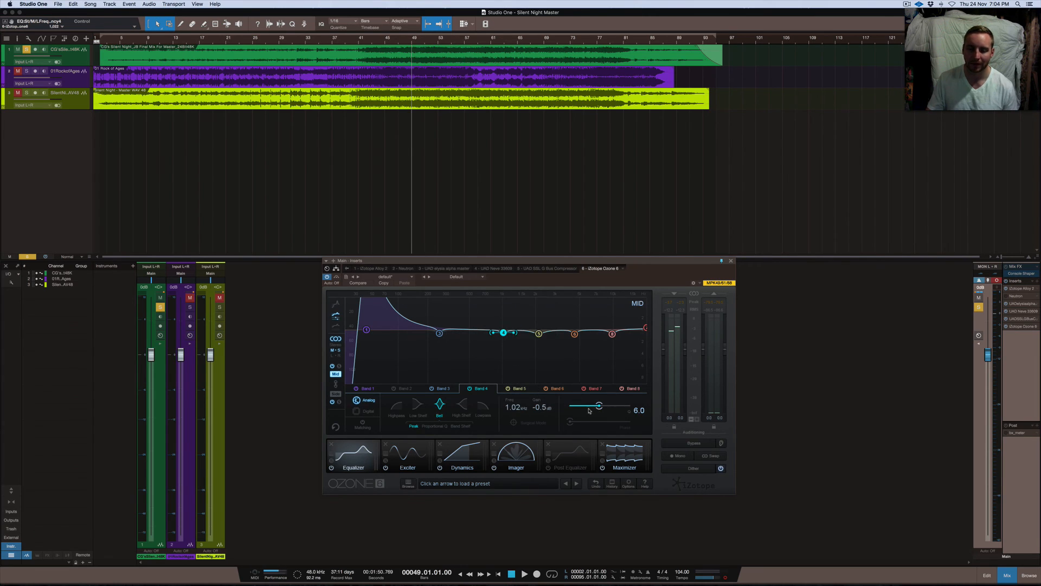
{"action": "left_click", "coordinate": [521, 389]}
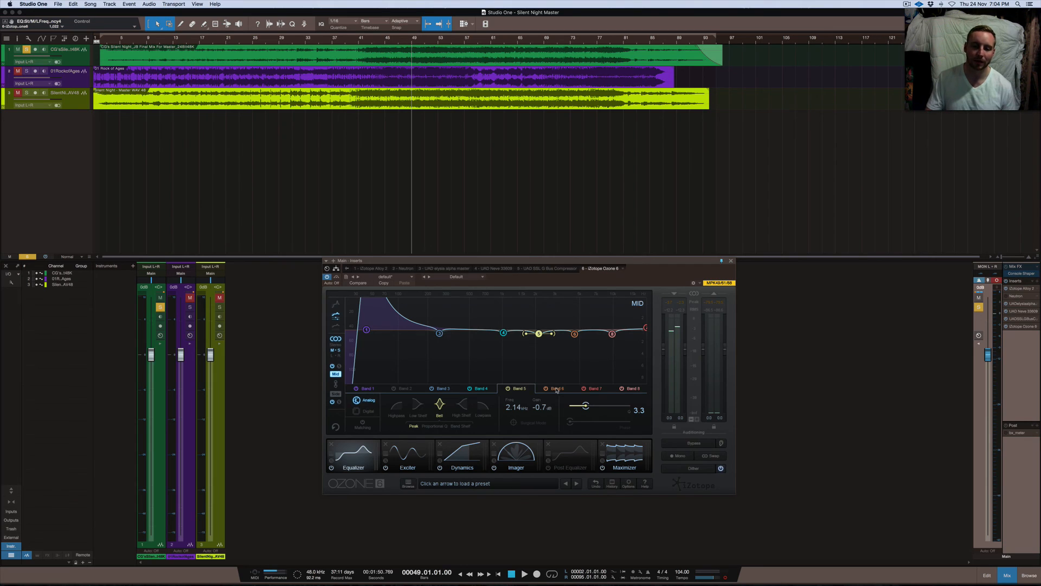
Step: Select band 6 of the mid equalizer and sweep the frequency audition filter around it
{"action": "left_click", "coordinate": [557, 390]}
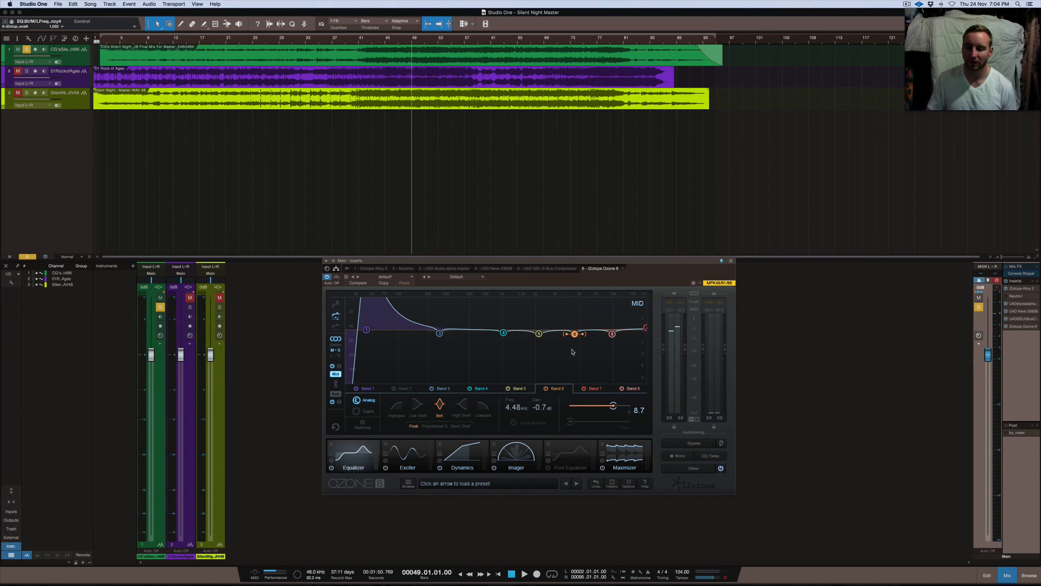
{"action": "left_click_drag", "start_coordinate": [573, 349], "coordinate": [579, 292]}
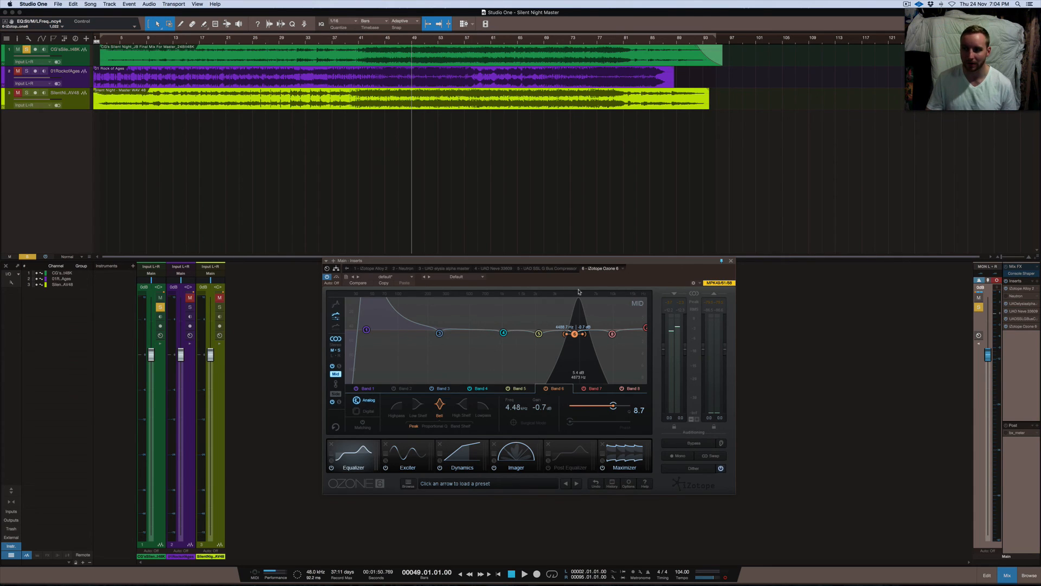
{"action": "mouse_move", "coordinate": [579, 292]}
{"action": "left_mouse_down"}
{"action": "mouse_move", "coordinate": [636, 294]}
{"action": "mouse_move", "coordinate": [416, 297]}
{"action": "mouse_move", "coordinate": [570, 301]}
{"action": "left_mouse_up"}
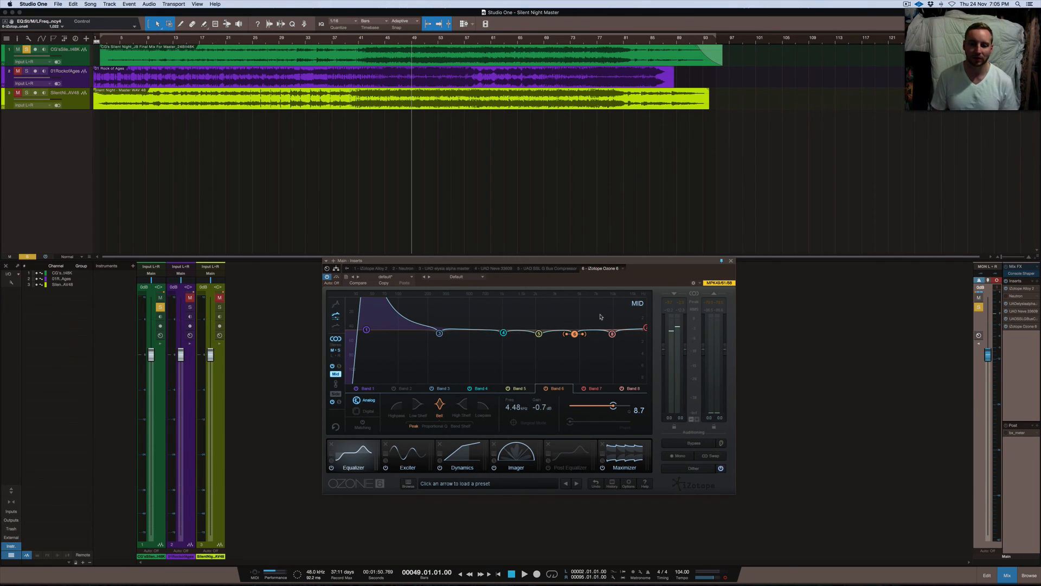
Step: Examine the high-shelf settings of mid equalizer band 7 and the bell settings of band 8
{"action": "left_click", "coordinate": [594, 389]}
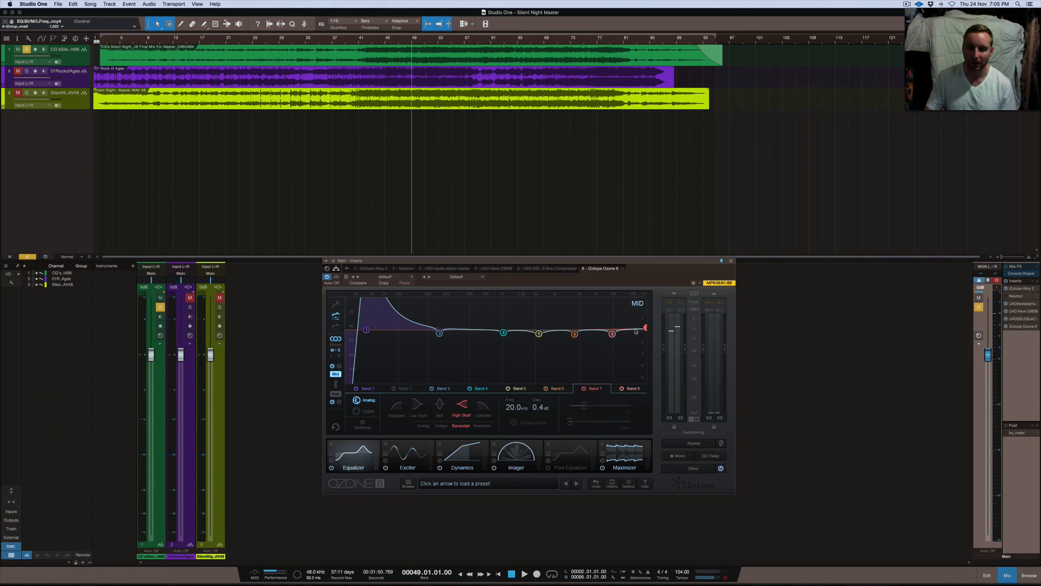
{"action": "left_click", "coordinate": [637, 388]}
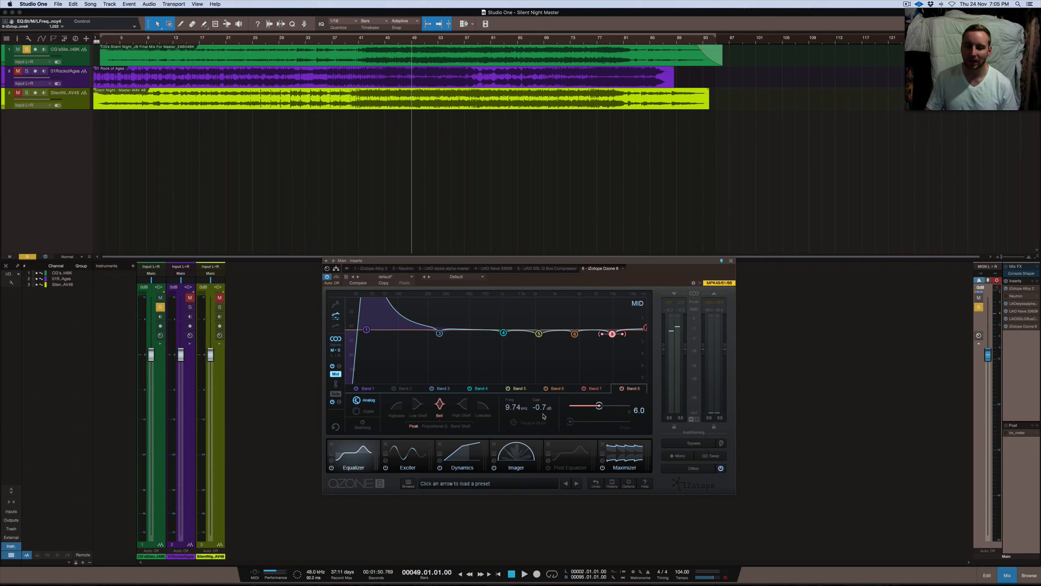
{"action": "left_click", "coordinate": [593, 391]}
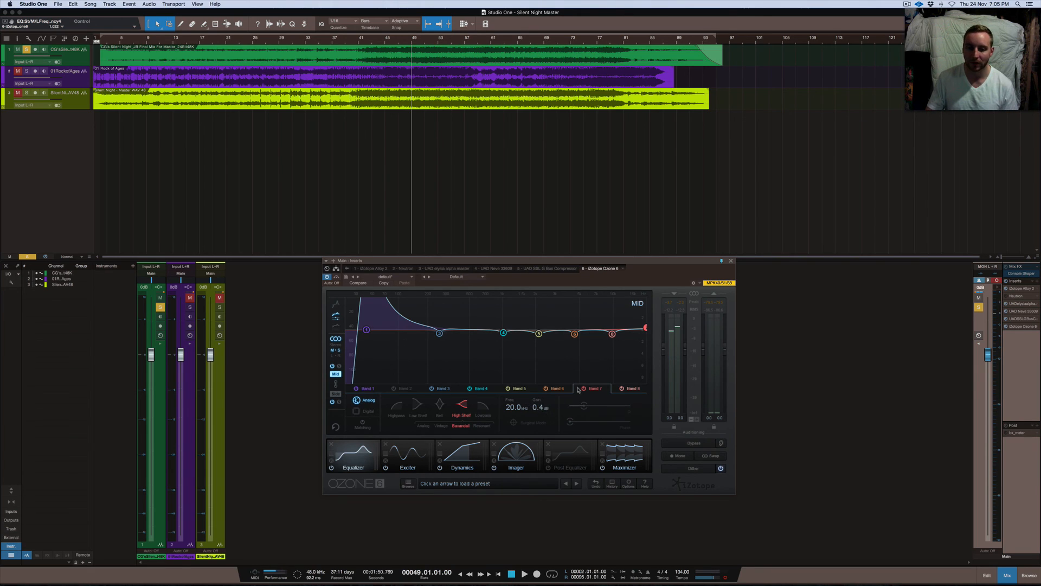
{"action": "left_click", "coordinate": [629, 390]}
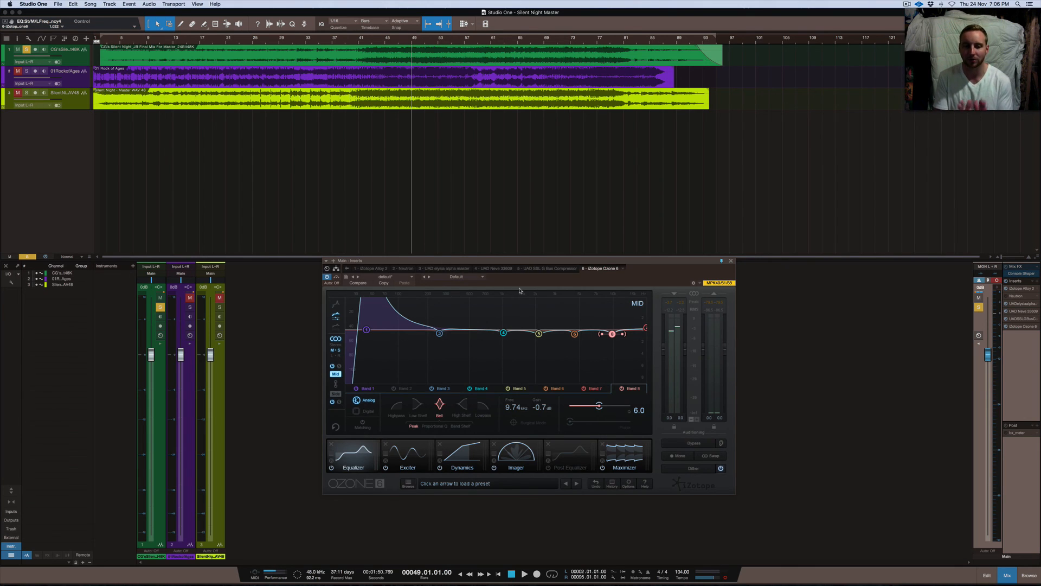
Step: Switch the equalizer to the side channel, select its band 1 high-pass filter and audition the soloed side signal in playback
{"action": "left_click", "coordinate": [335, 394]}
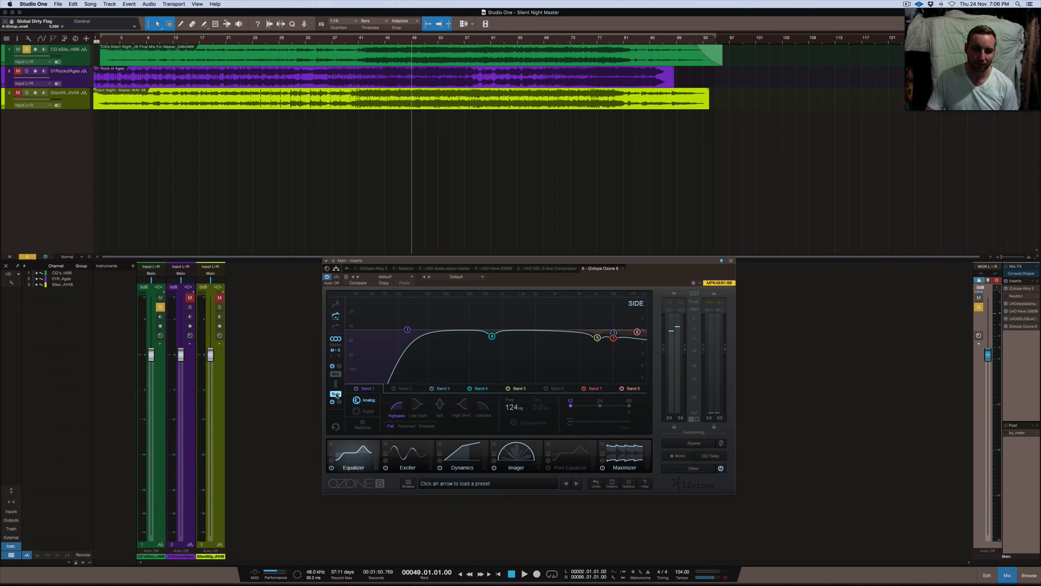
{"action": "left_click", "coordinate": [407, 330]}
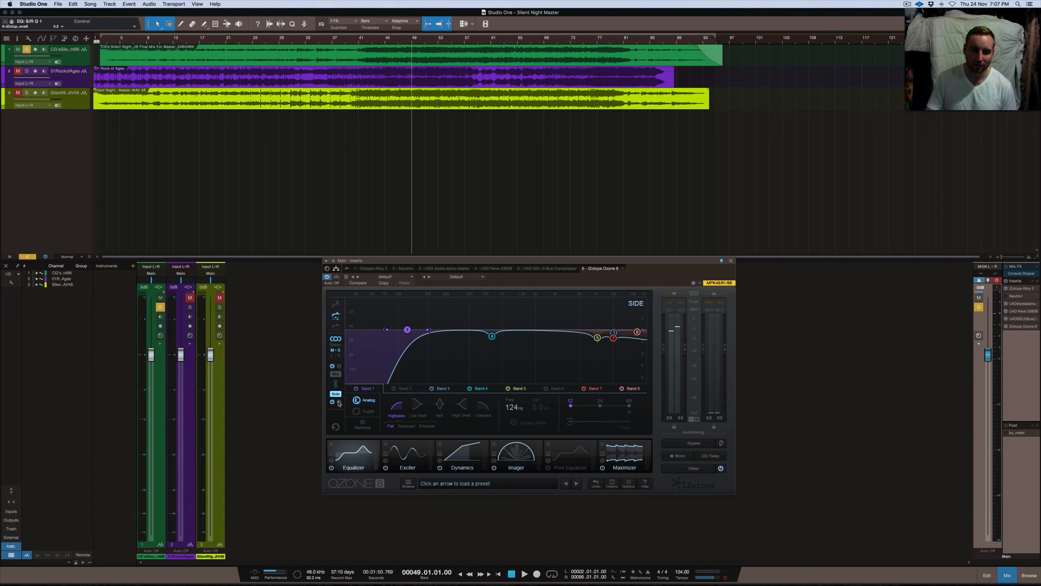
{"action": "key", "text": "space"}
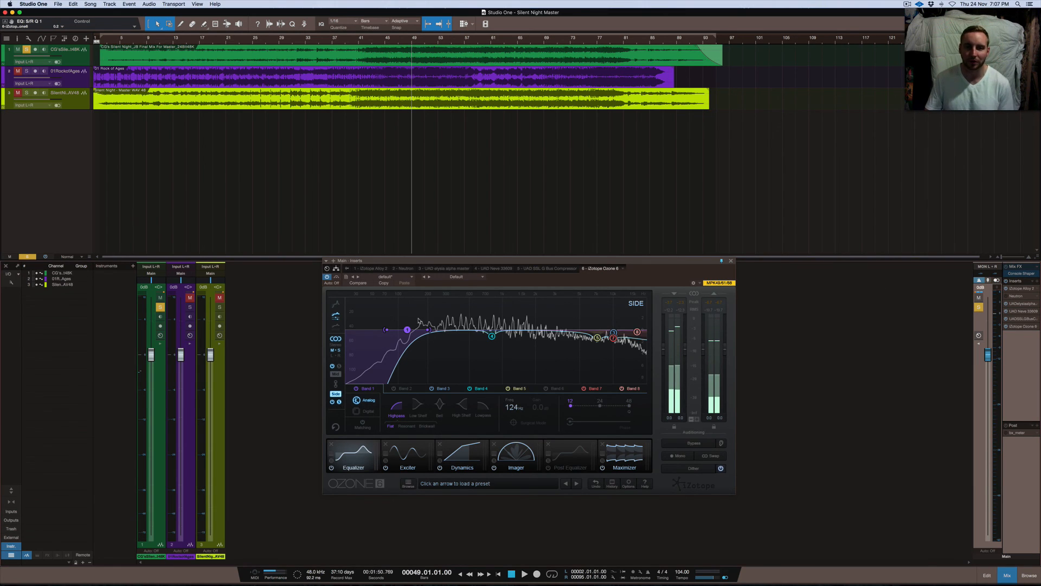
{"action": "key", "text": "space"}
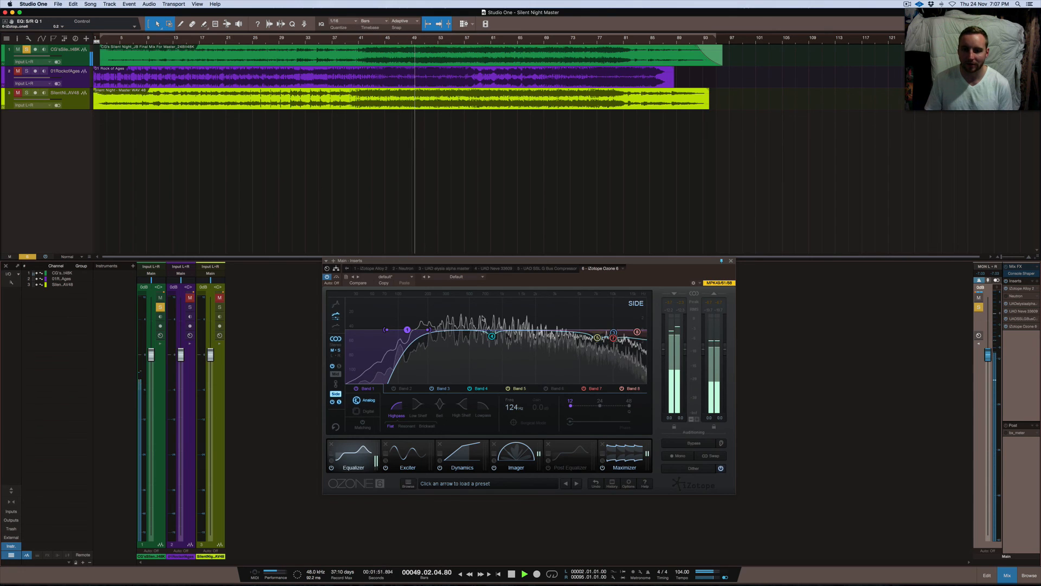
{"action": "key", "text": "space"}
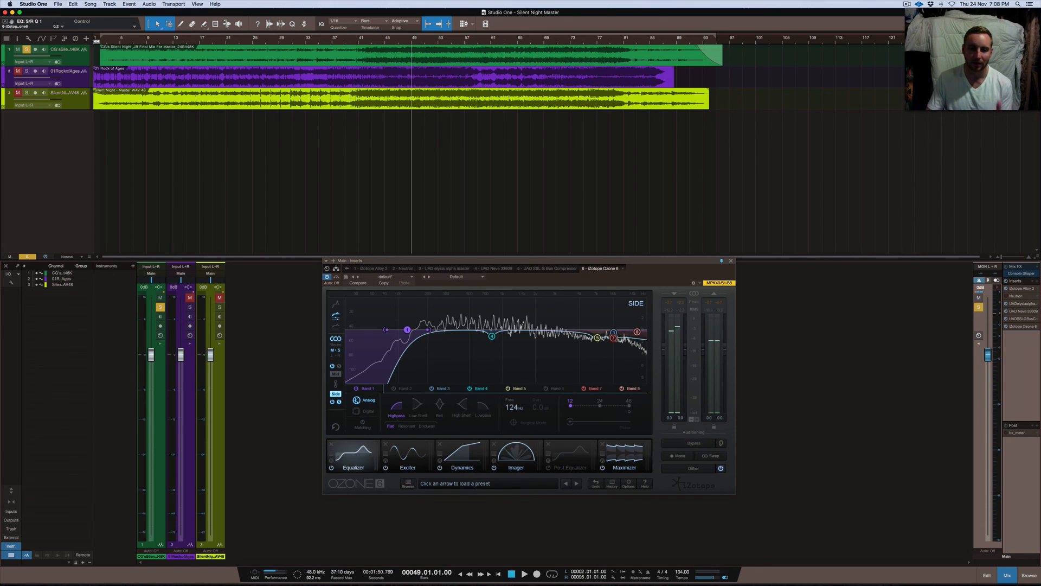
Step: Examine band 4 of the side equalizer and switch back to the mid channel for comparison
{"action": "left_click", "coordinate": [492, 337]}
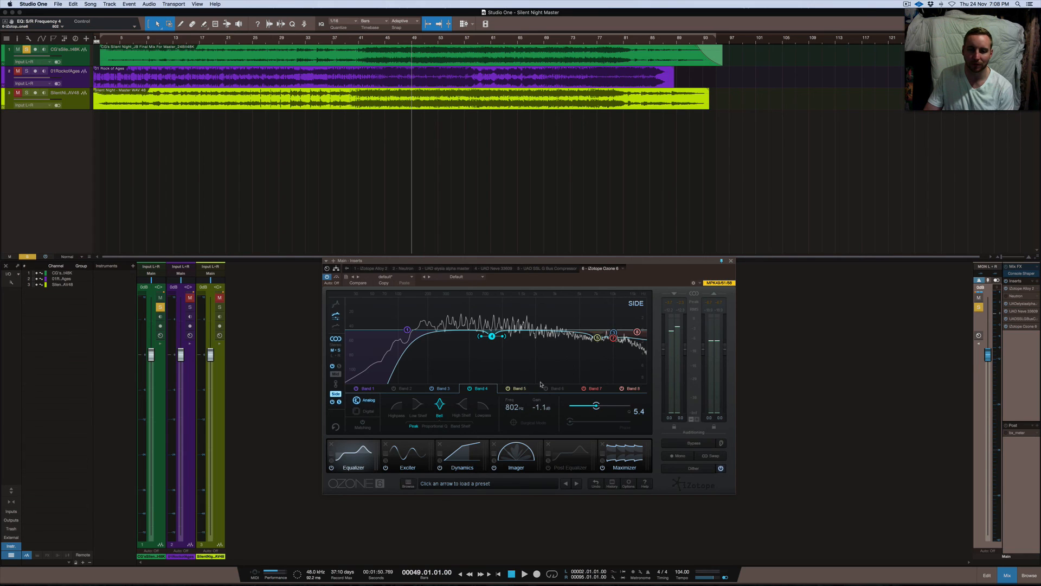
{"action": "left_click", "coordinate": [336, 374]}
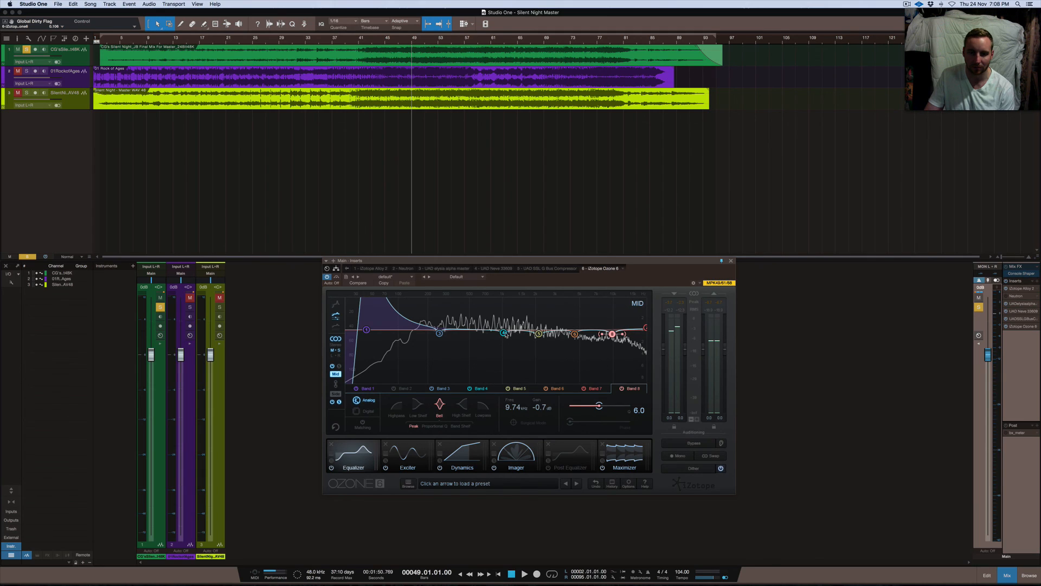
Step: Compare the bell settings of band 4 between the mid and side equalizers, ending on the side channel
{"action": "left_click", "coordinate": [504, 333]}
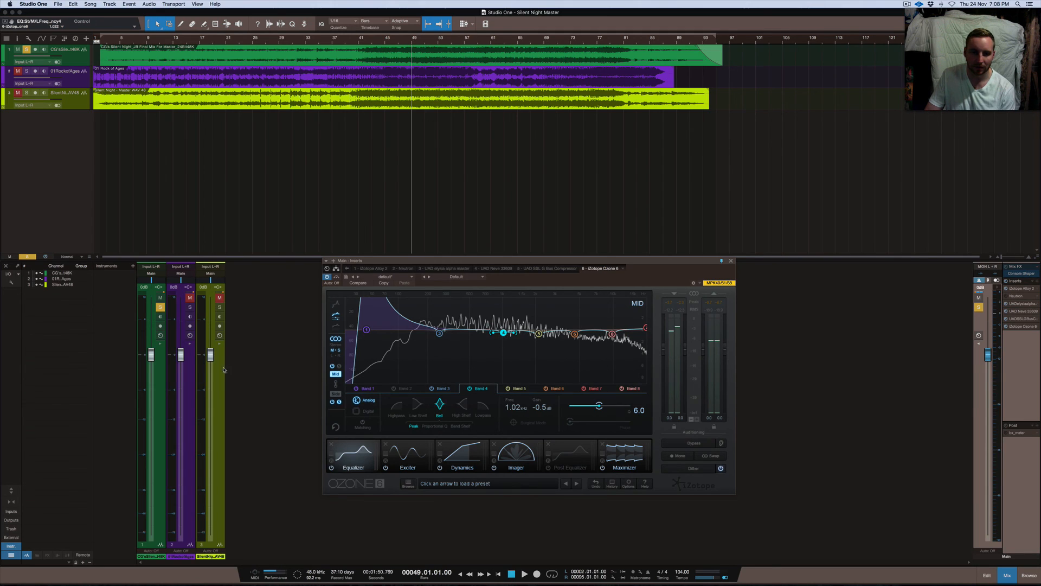
{"action": "left_click", "coordinate": [335, 394]}
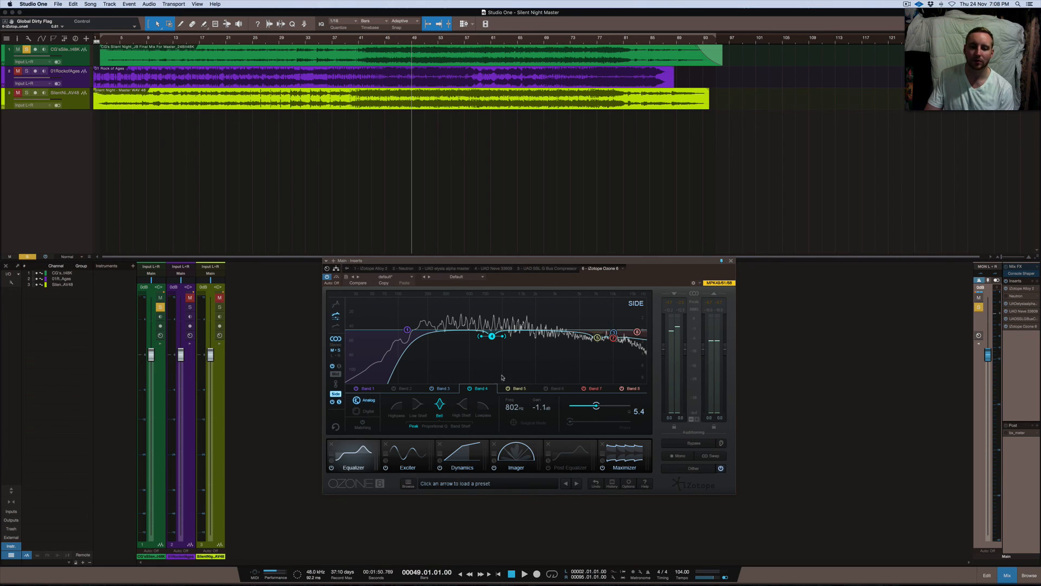
{"action": "left_click_drag", "start_coordinate": [523, 351], "coordinate": [396, 295]}
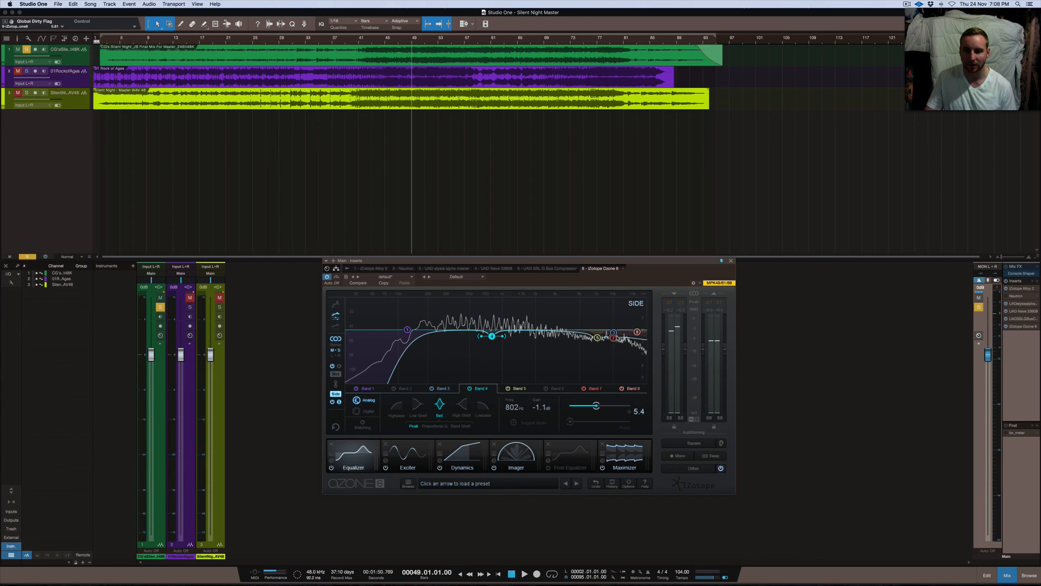
Step: Examine bands 5, 7 and 8 of the side equalizer and audition the side channel in a short playback
{"action": "left_click", "coordinate": [598, 338]}
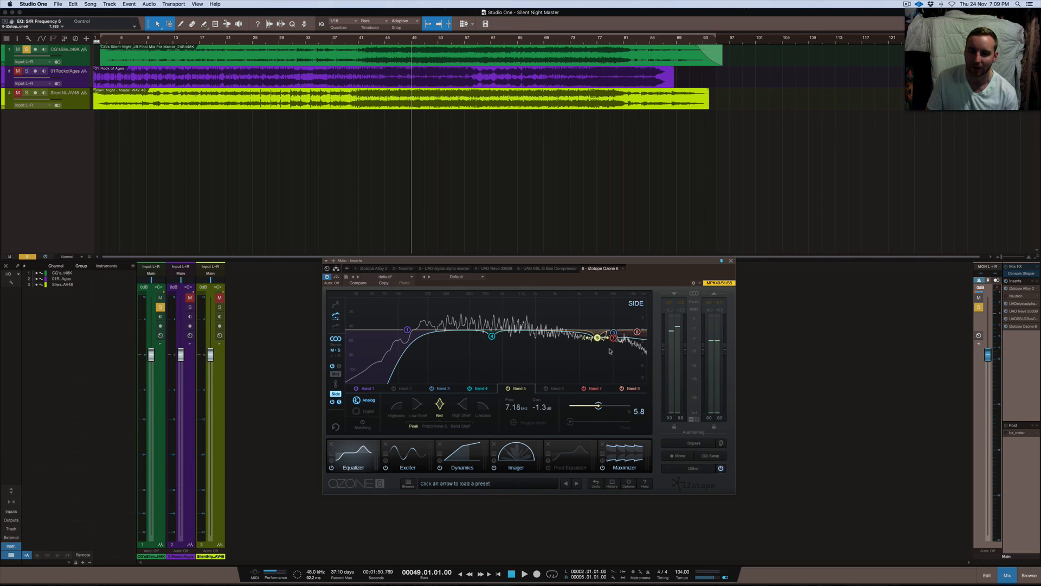
{"action": "left_click", "coordinate": [595, 389]}
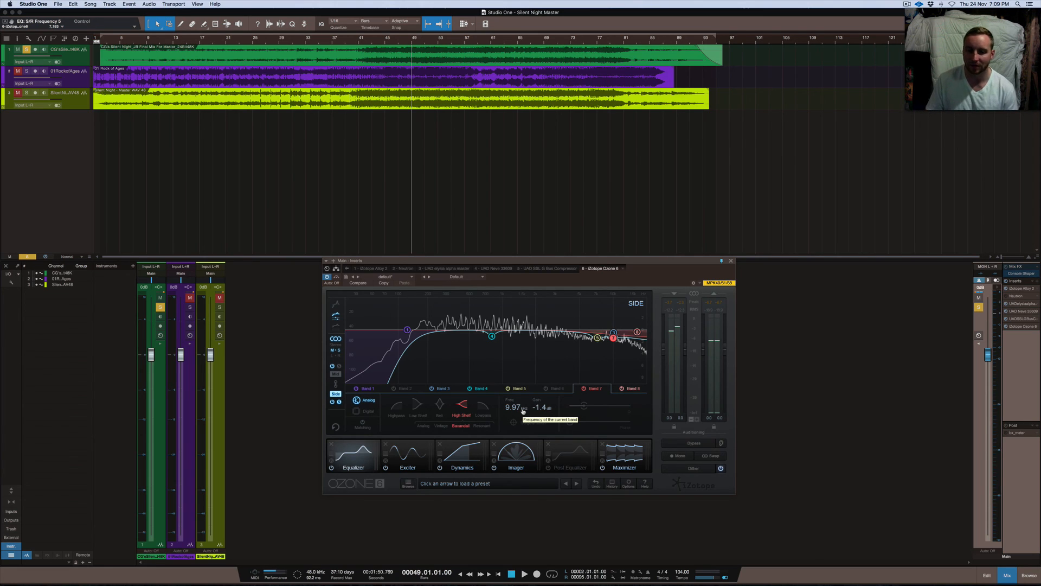
{"action": "left_click", "coordinate": [633, 388]}
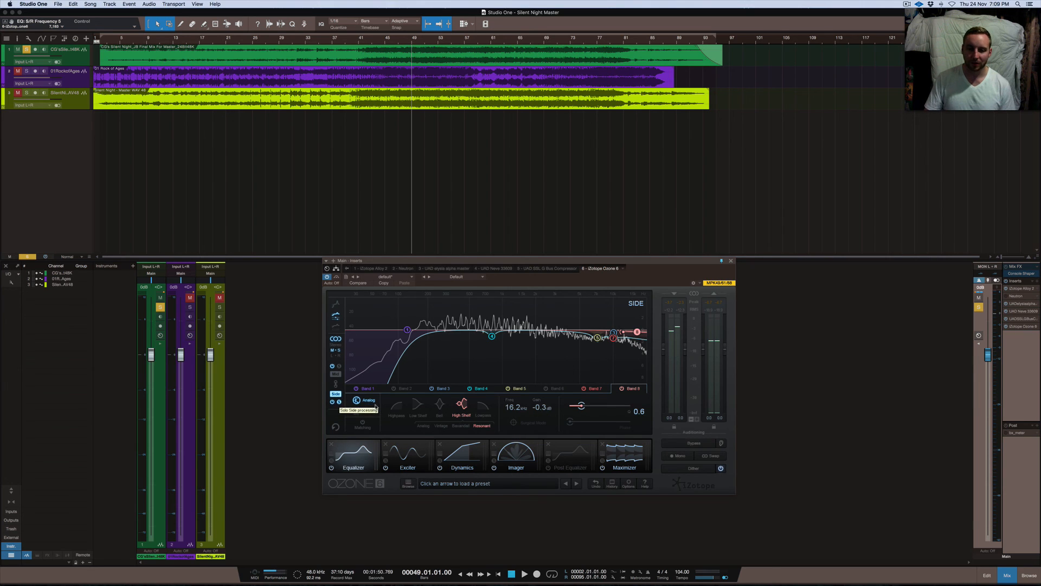
{"action": "key", "text": "space"}
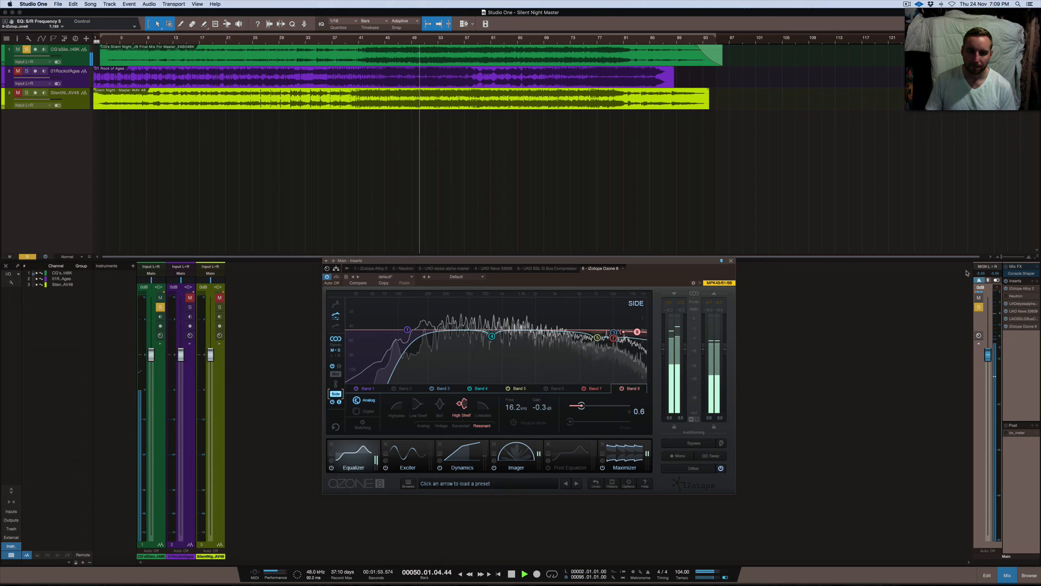
{"action": "key", "text": "space"}
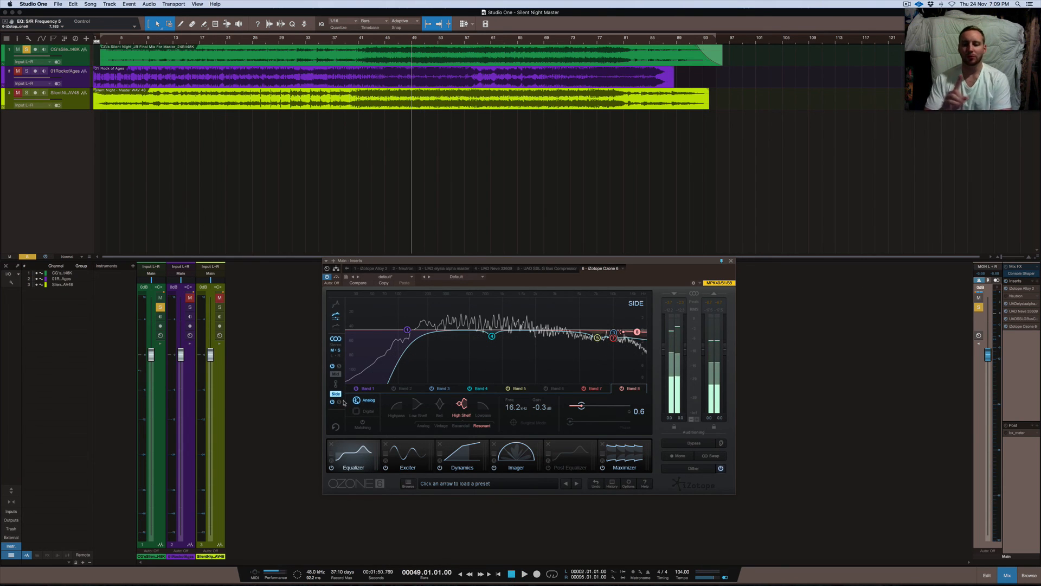
Step: Return the equalizer to the mid channel and review the settings of the Exciter, Dynamics and Imager modules
{"action": "left_click", "coordinate": [336, 374]}
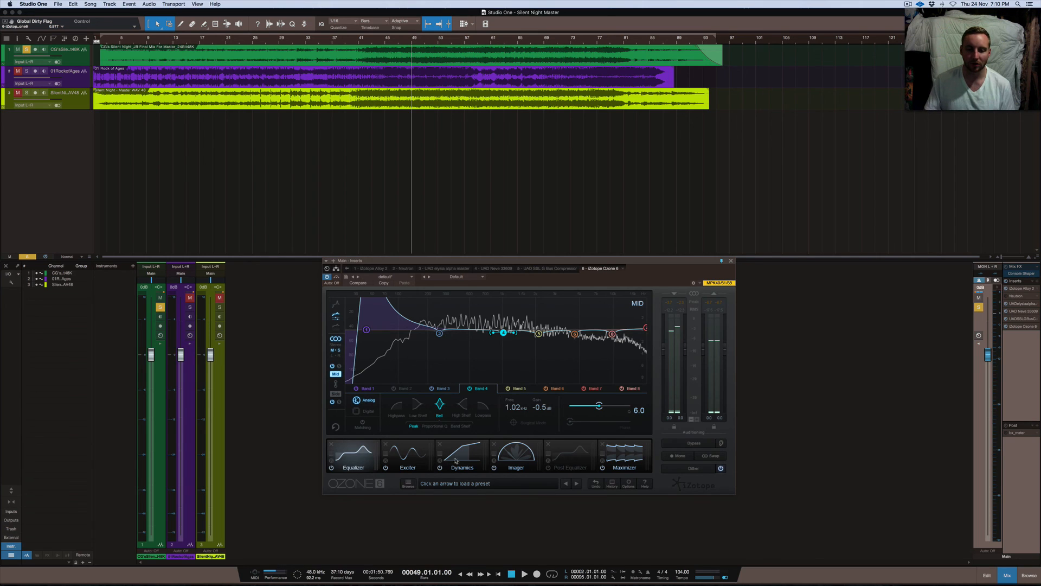
{"action": "left_click", "coordinate": [408, 452]}
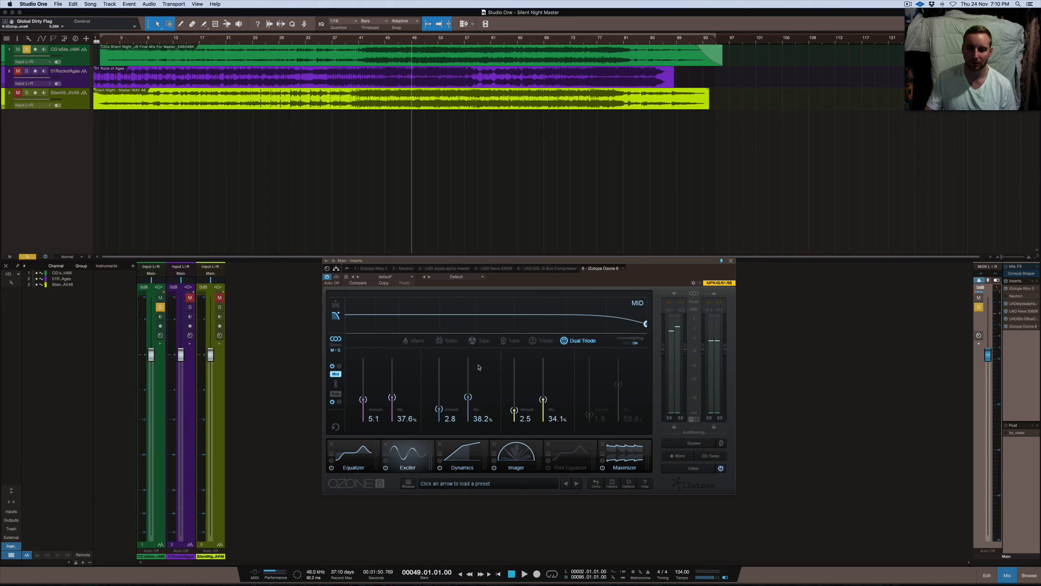
{"action": "left_click", "coordinate": [457, 457]}
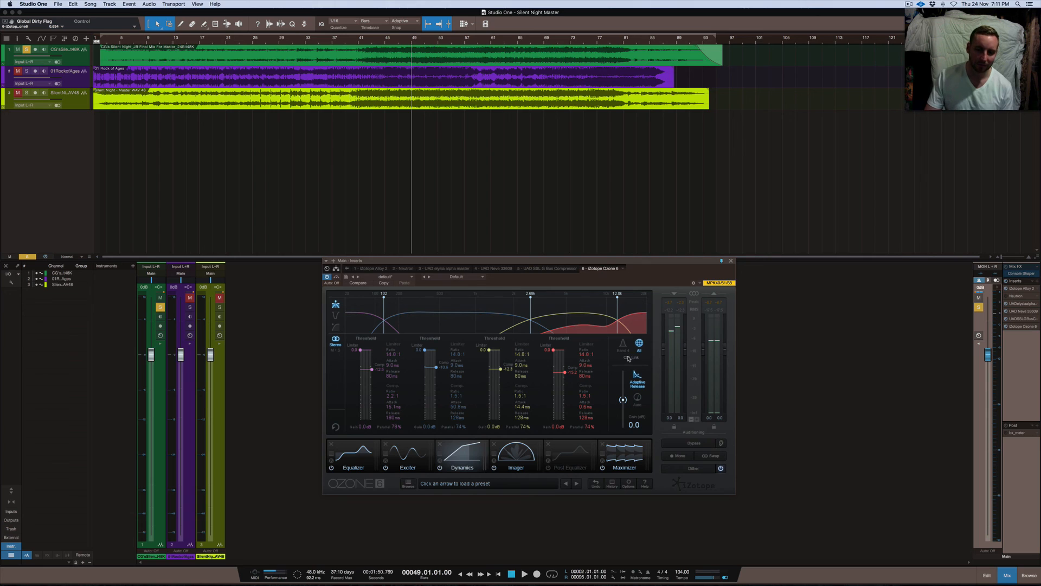
{"action": "left_click", "coordinate": [515, 452]}
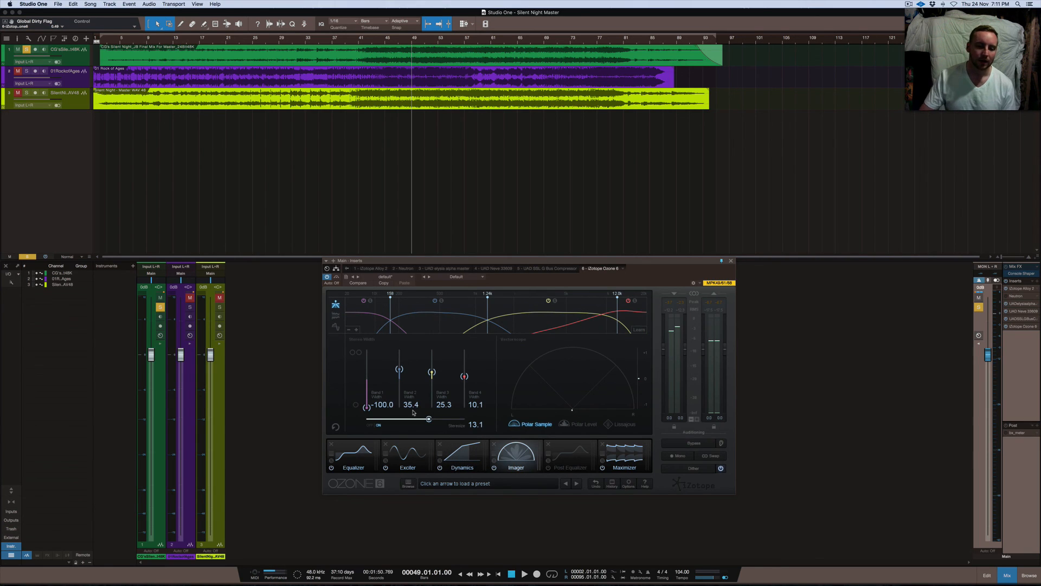
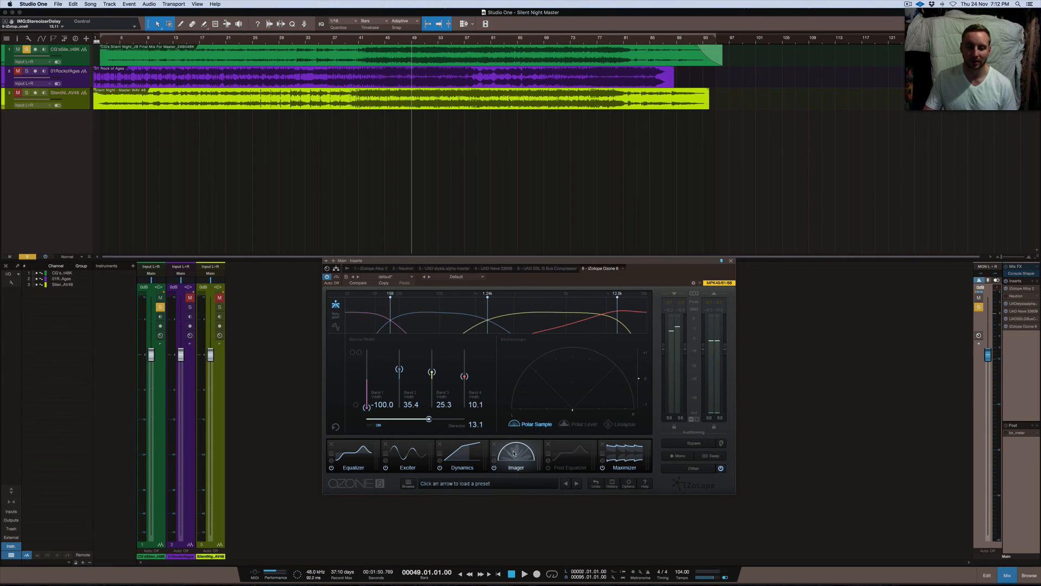
Step: Open the disabled Post Equalizer module and remove it from the Ozone module chain
{"action": "left_click", "coordinate": [565, 452]}
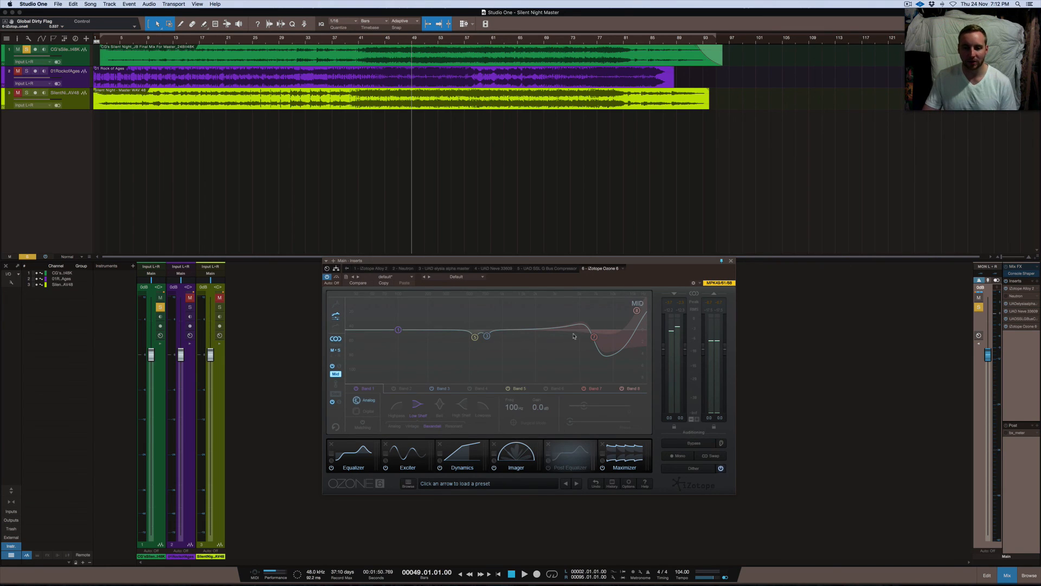
{"action": "left_click", "coordinate": [548, 444]}
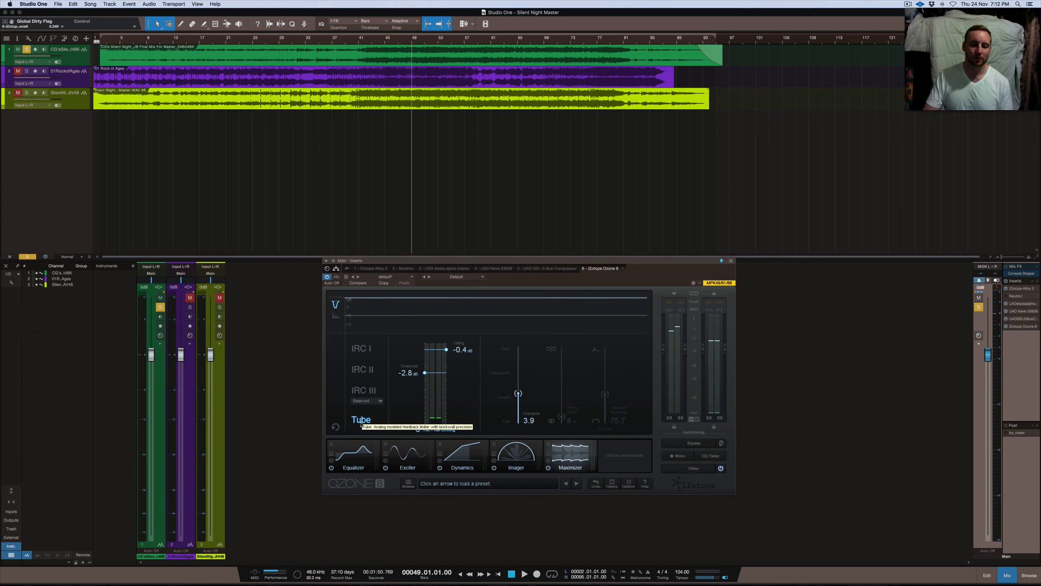
Step: Try the IRC II limiting mode in the Maximizer and switch back to Tube mode
{"action": "left_click", "coordinate": [363, 370]}
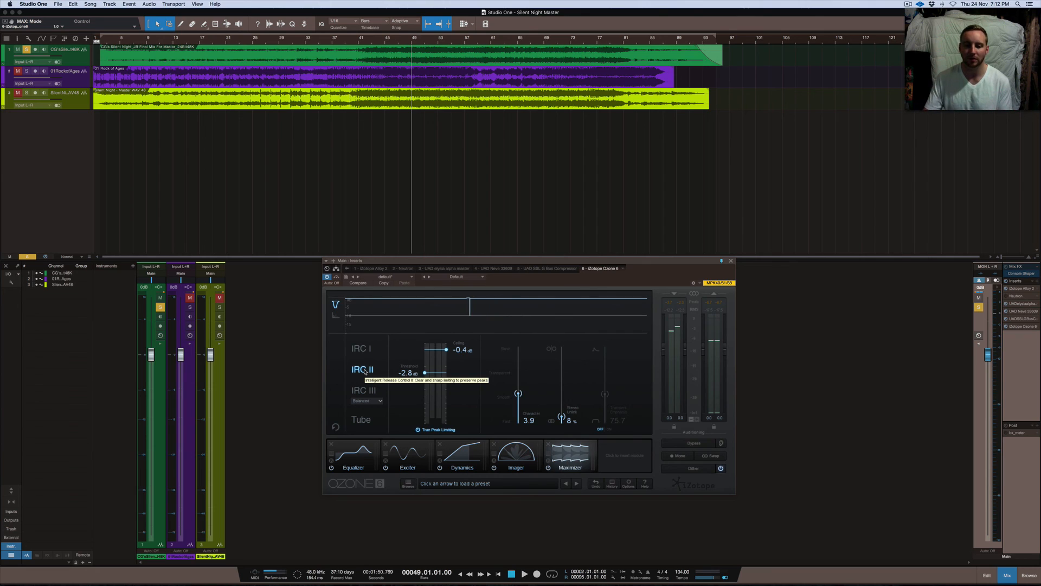
{"action": "left_click", "coordinate": [367, 421]}
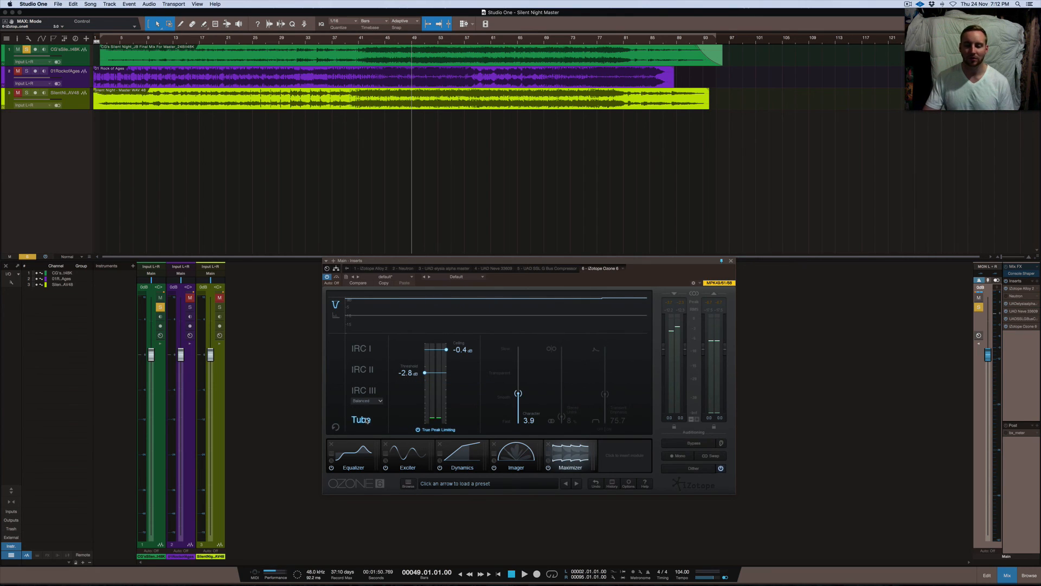
Step: Review the MBIT+ Dither settings, and open the bx_meter post-fader insert on the main bus briefly before closing it
{"action": "left_click", "coordinate": [684, 468]}
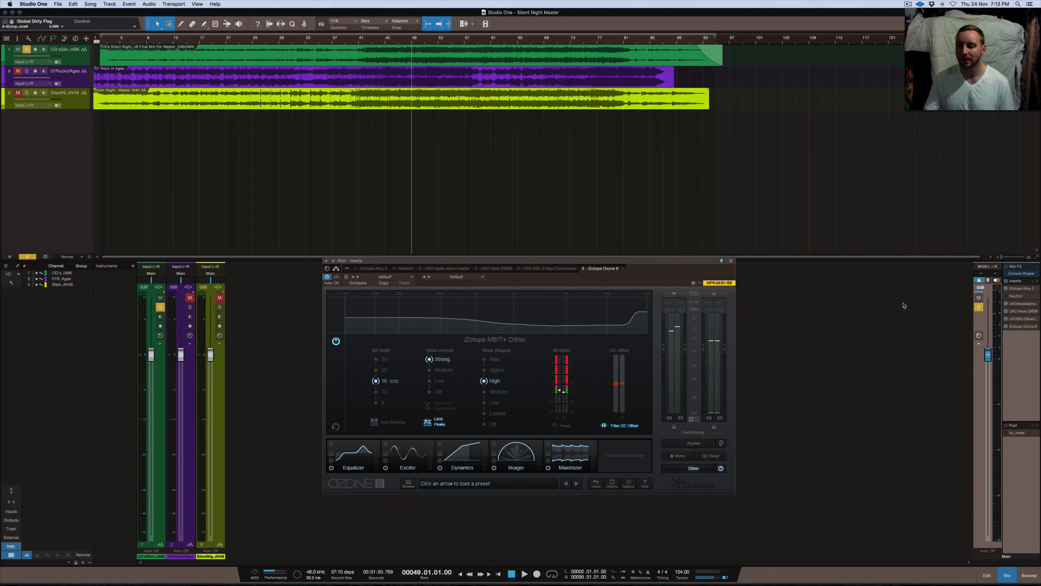
{"action": "double_click", "coordinate": [1019, 434]}
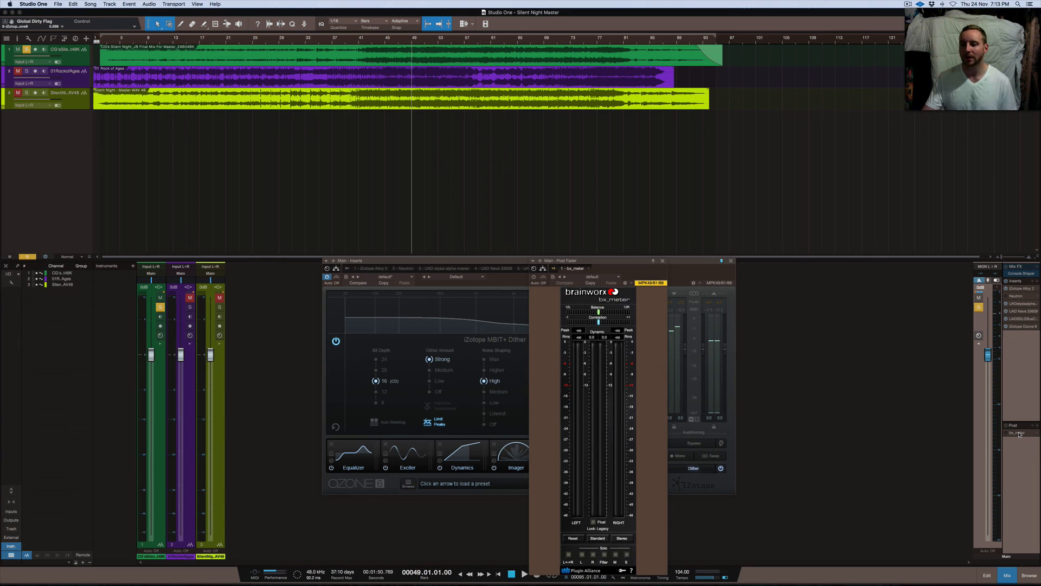
{"action": "left_click_drag", "start_coordinate": [622, 260], "coordinate": [906, 195]}
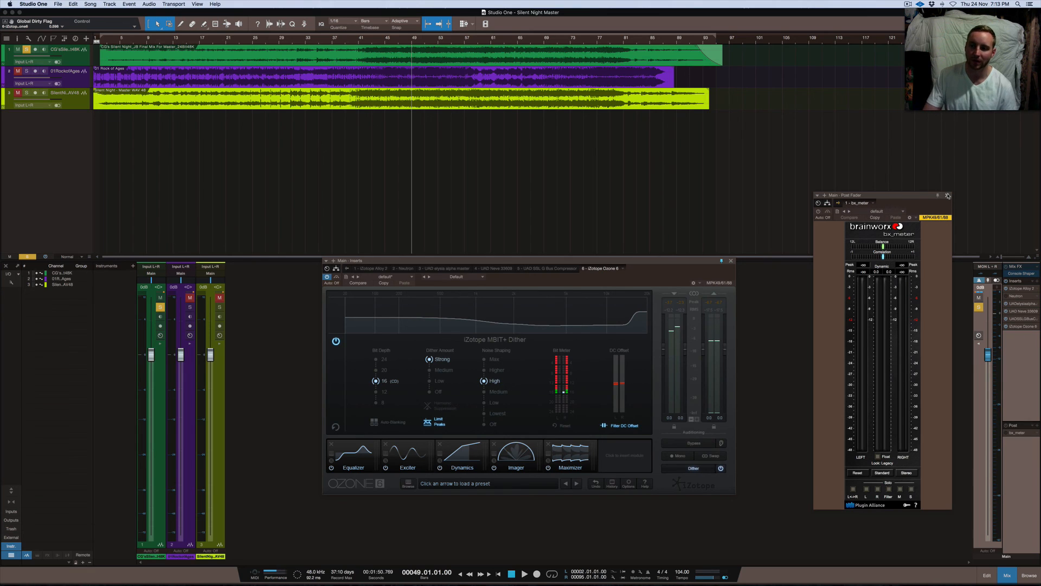
{"action": "left_click", "coordinate": [948, 196]}
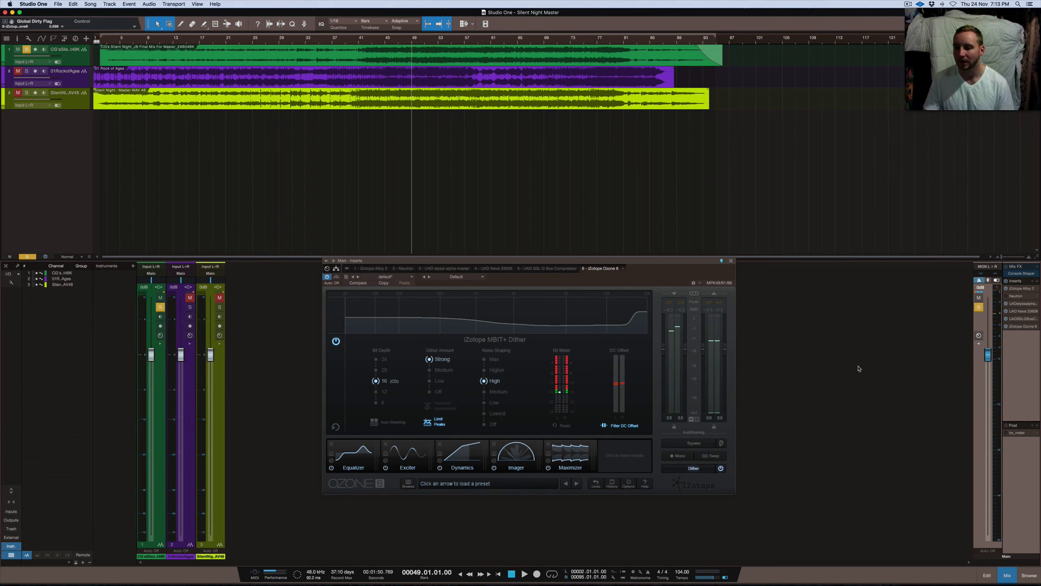